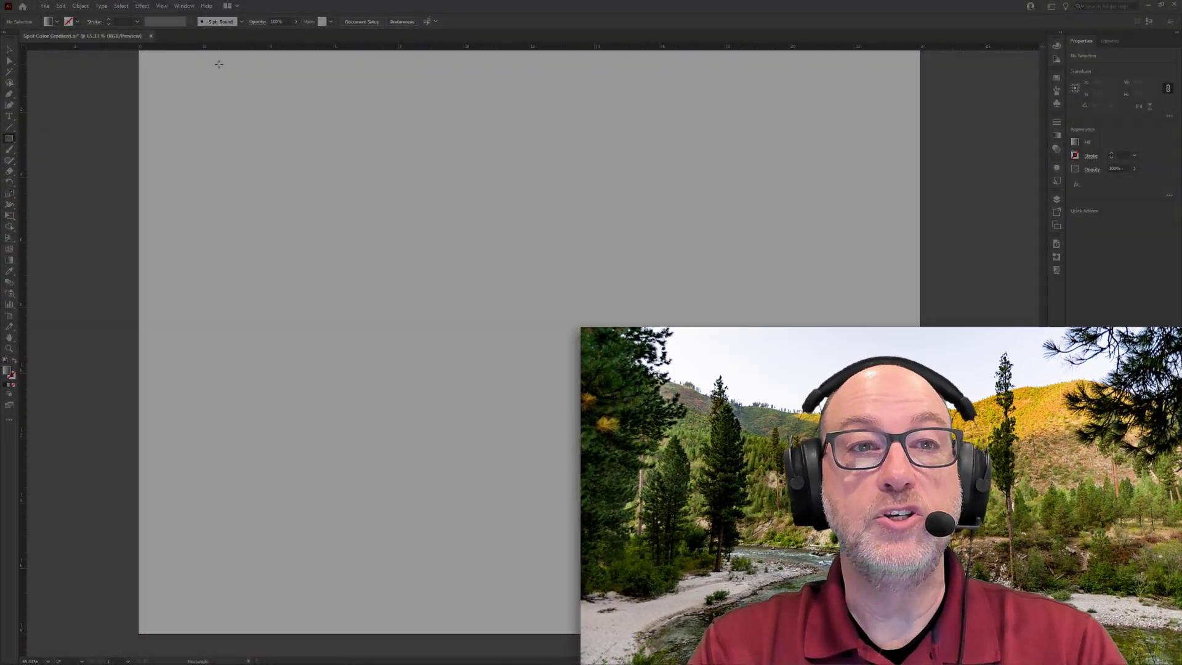
Draw a wide gradient bar across the artboard top and make its right stop orange.
drag(196, 62, 862, 232)
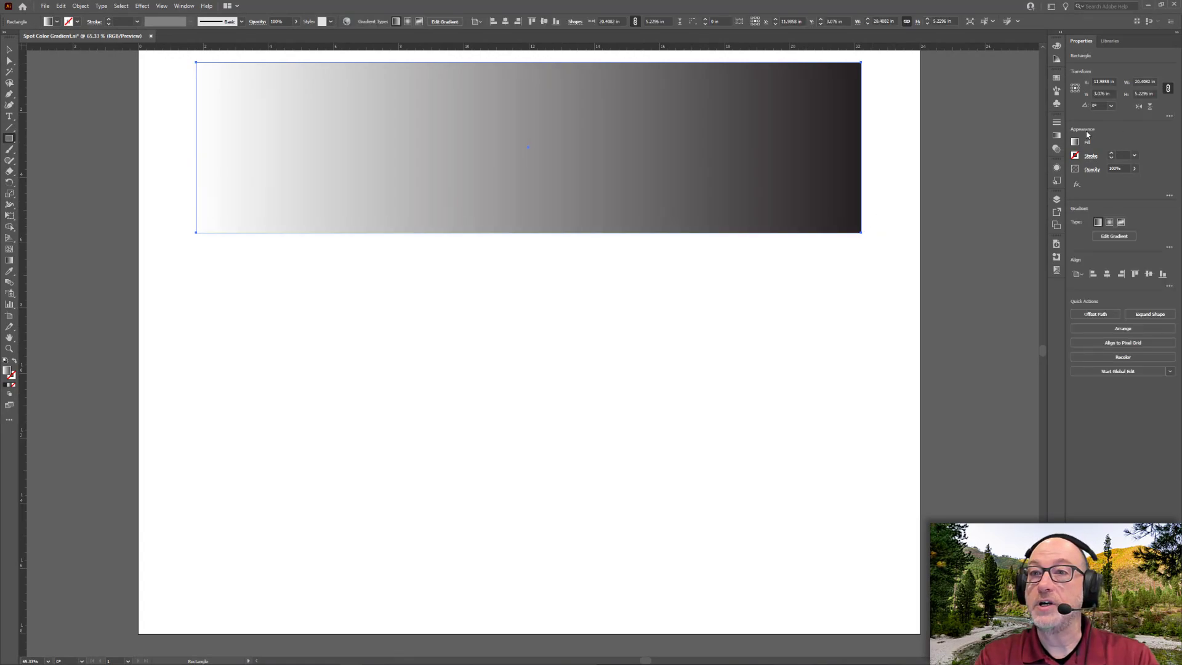
click(1056, 136)
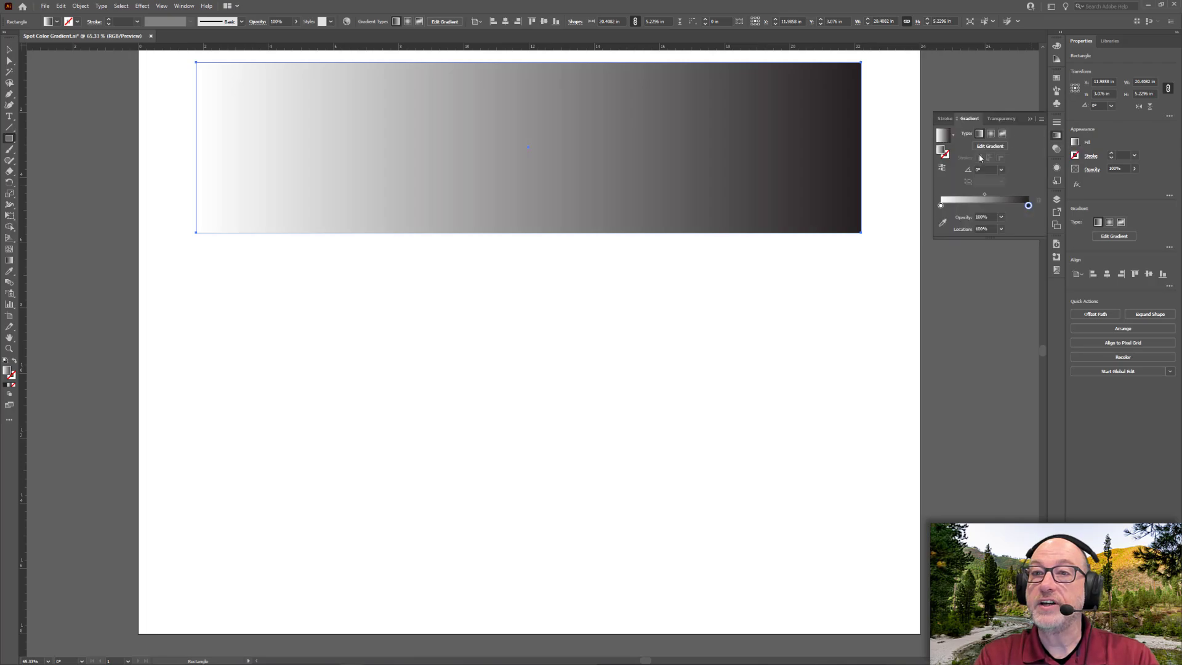
double_click(1028, 206)
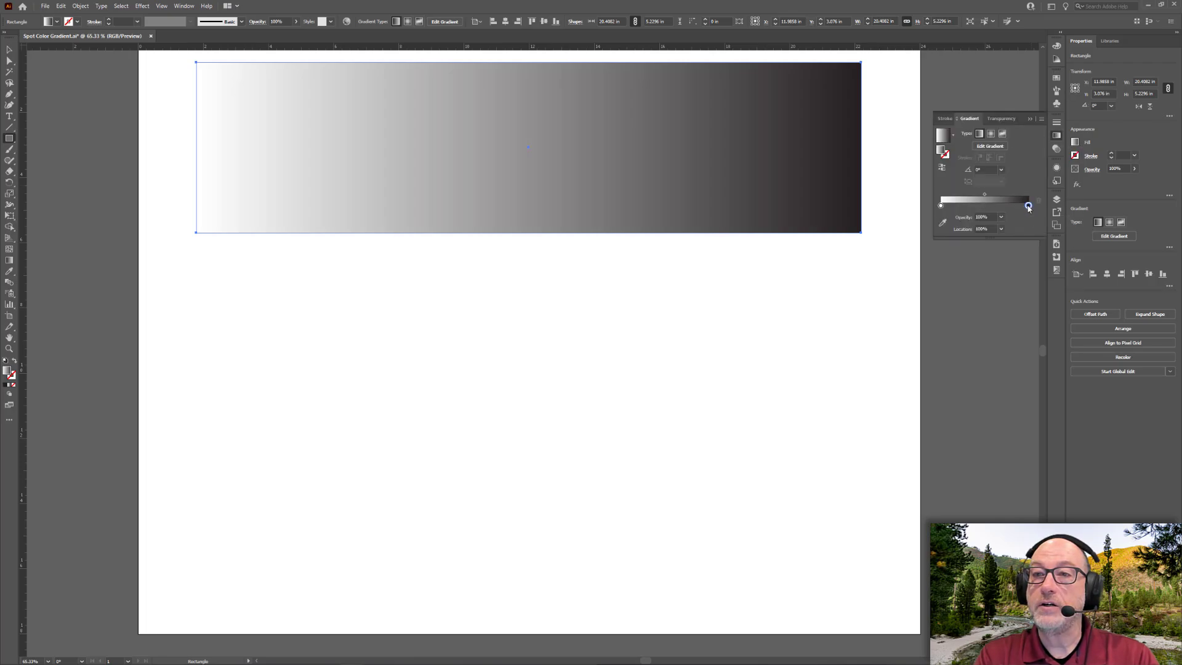
click(910, 254)
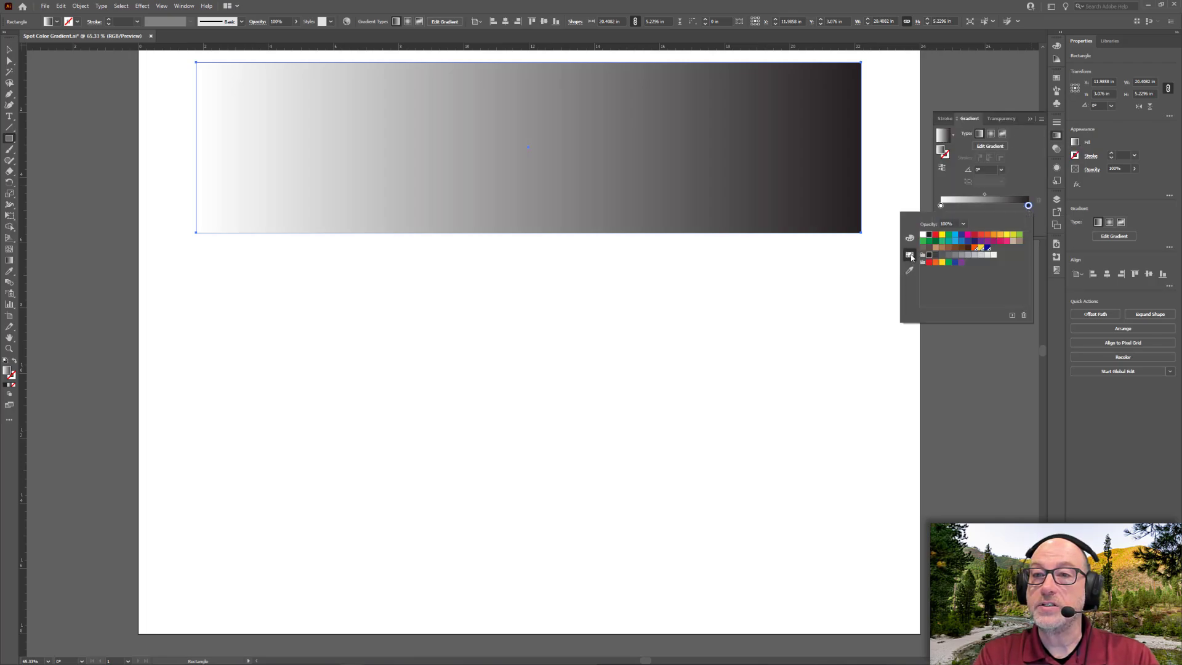
click(975, 248)
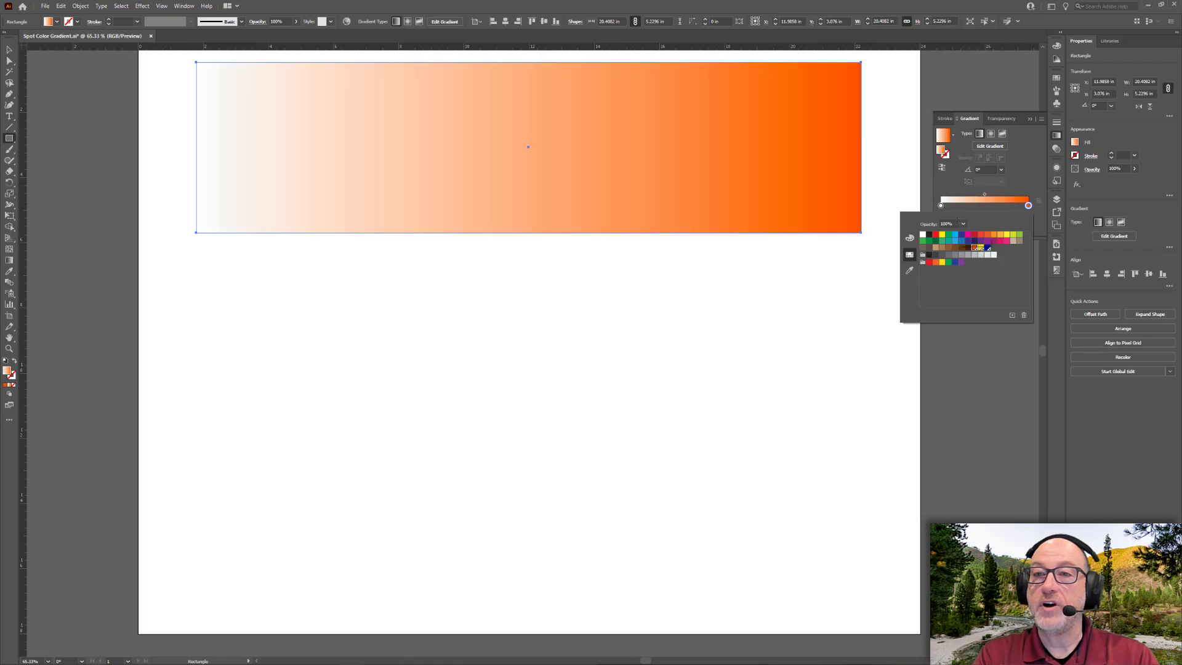
Set the gradient's left stop to a yellow swatch.
click(941, 206)
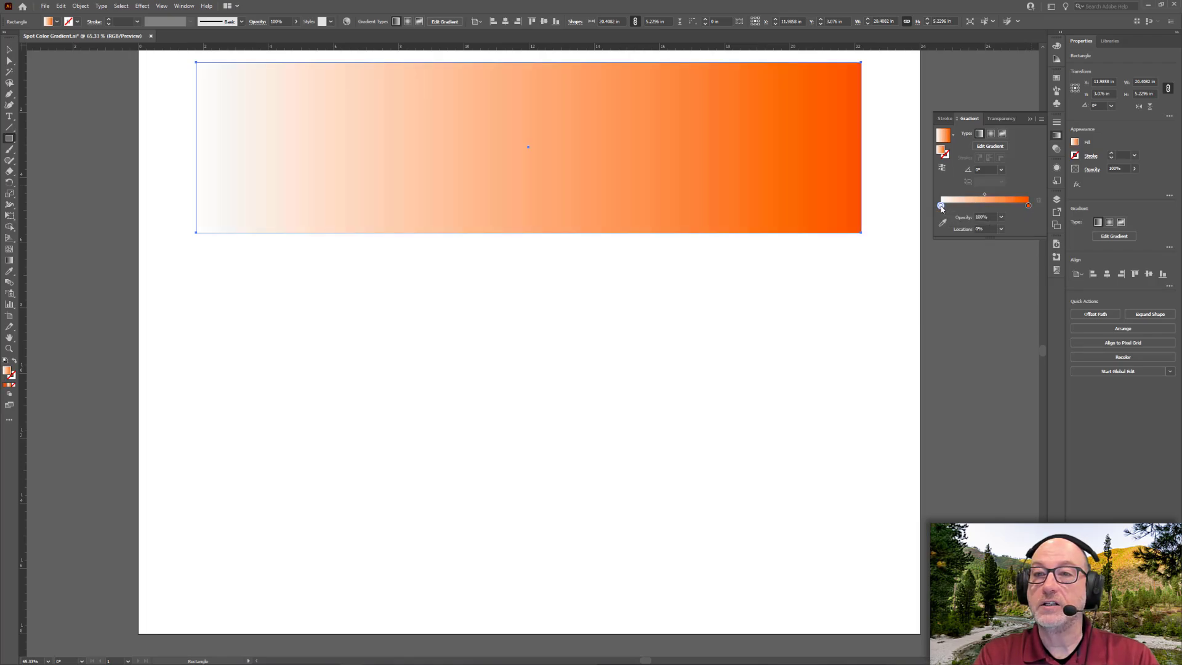
double_click(941, 206)
click(980, 248)
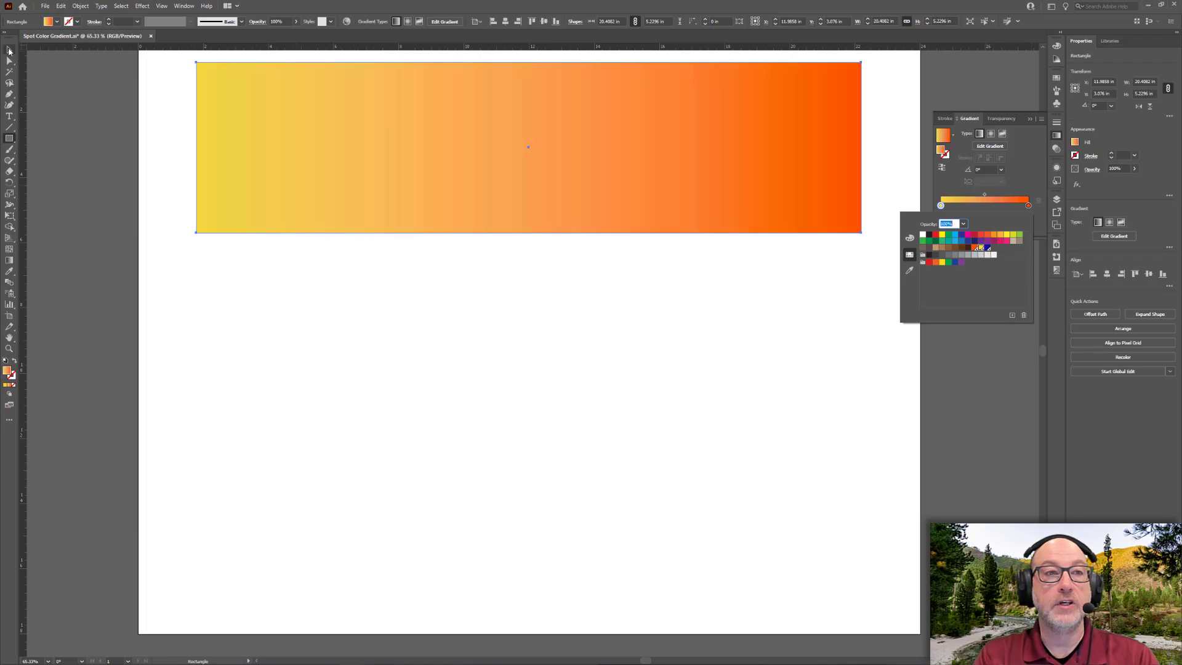
click(708, 197)
click(721, 170)
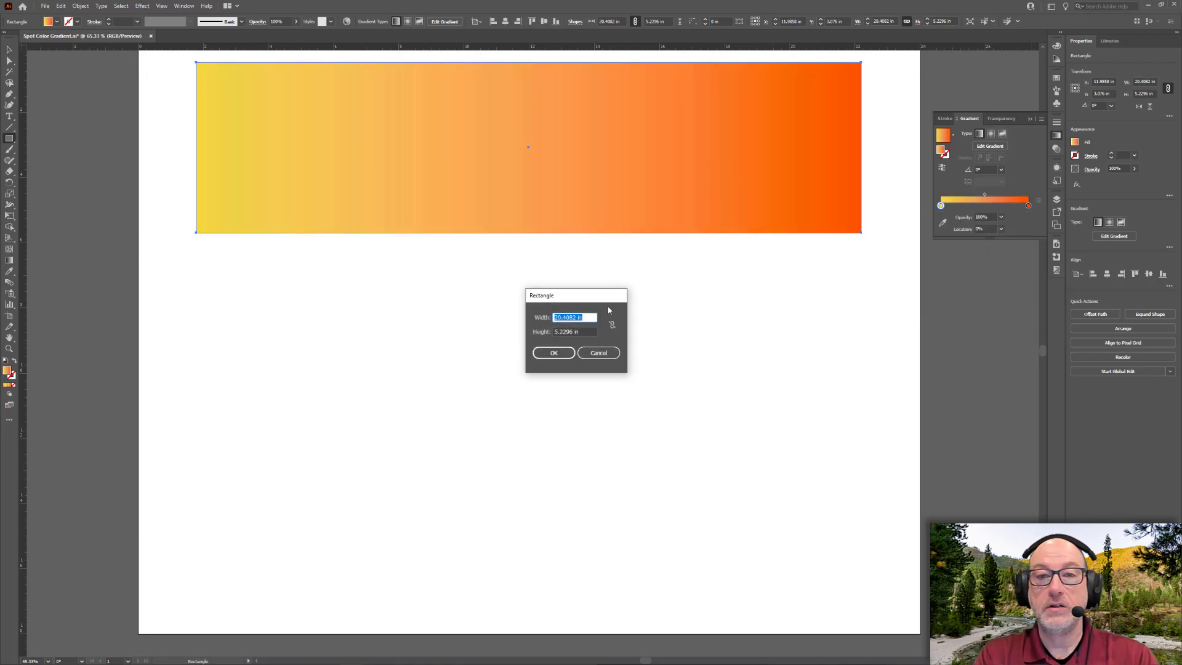
click(599, 355)
key(v)
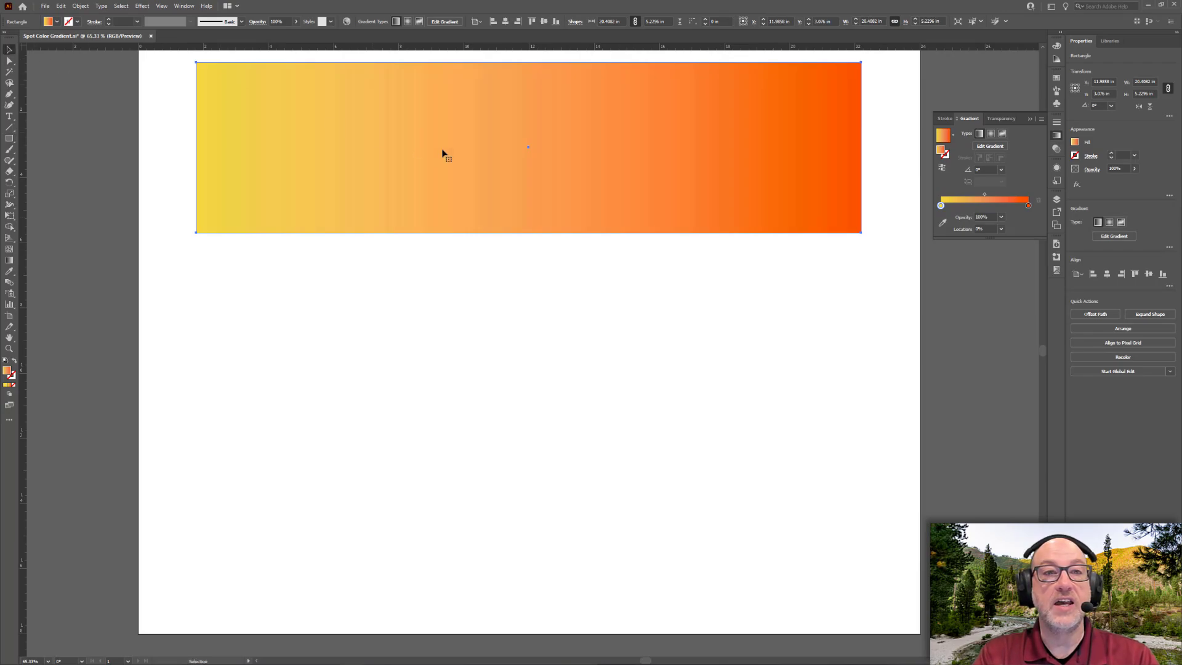
double_click(941, 209)
click(910, 238)
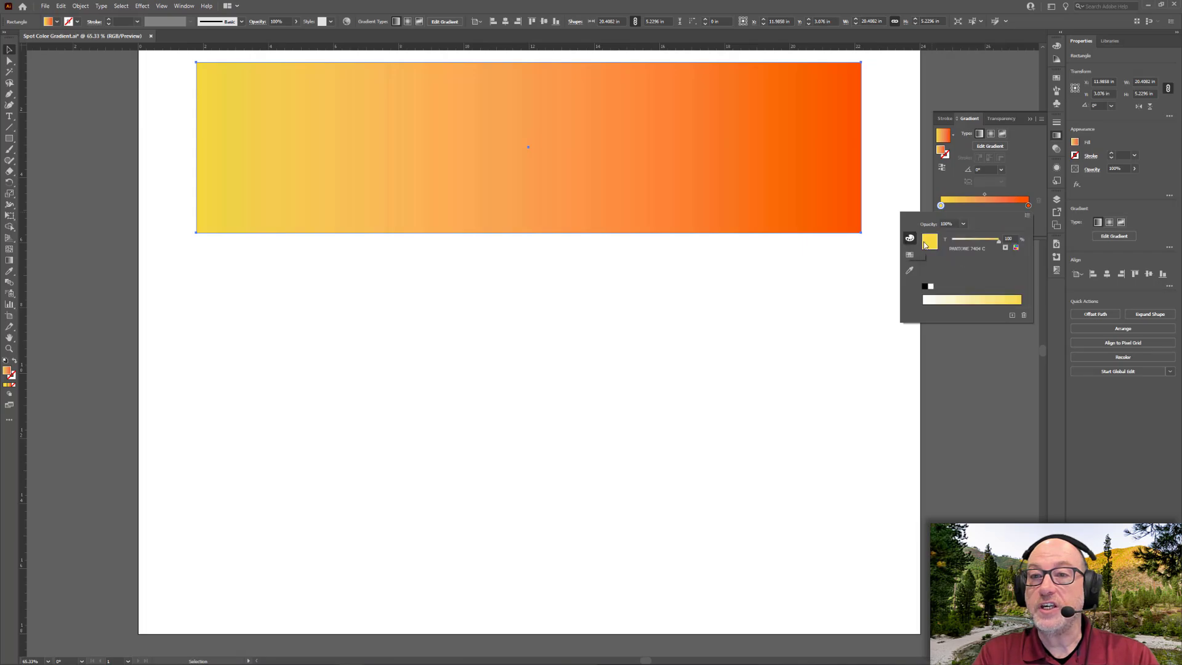
double_click(1029, 206)
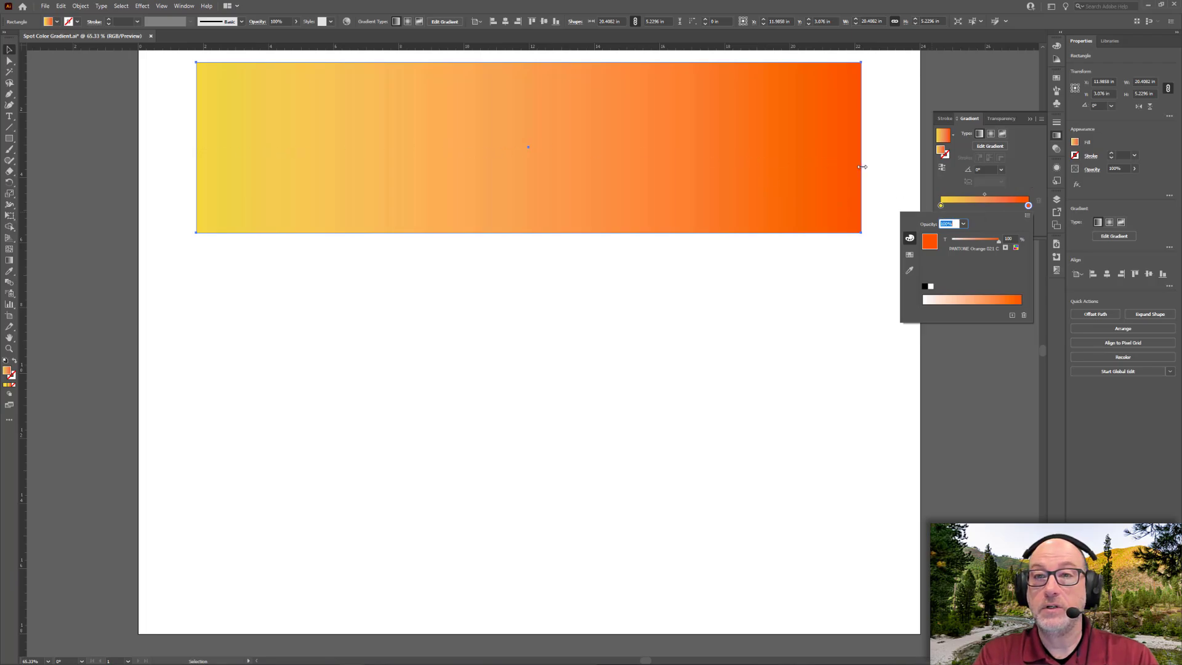
Make the left gradient stop pure black (RGB 000000) so the bar fades black to orange.
double_click(942, 205)
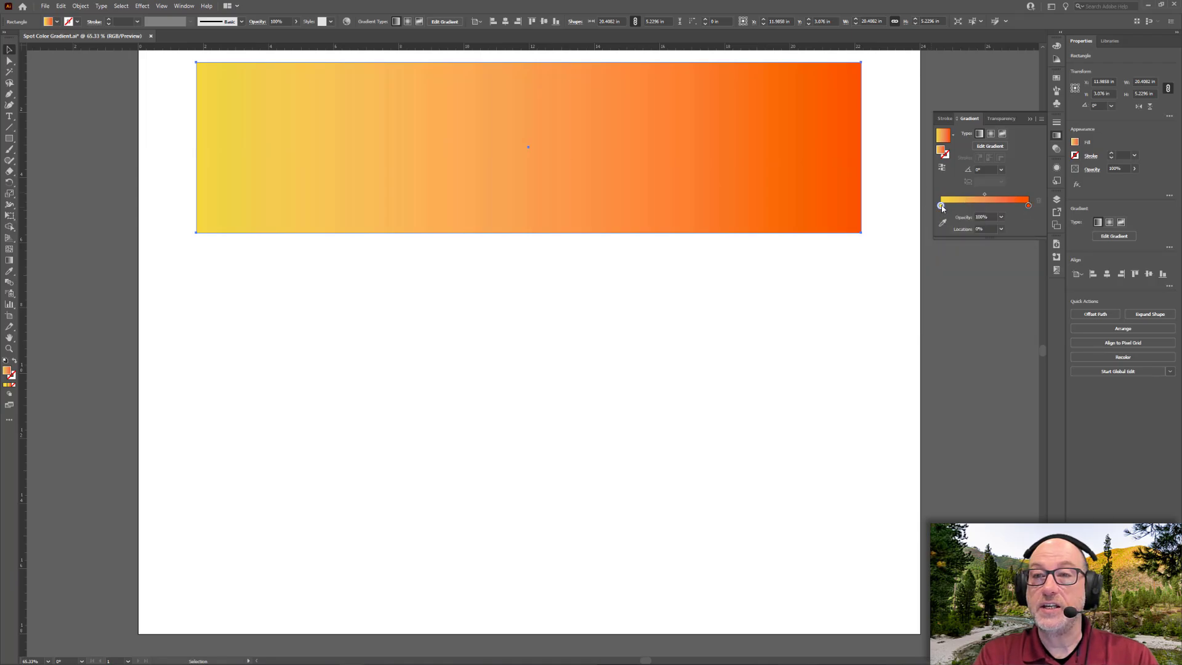
click(910, 254)
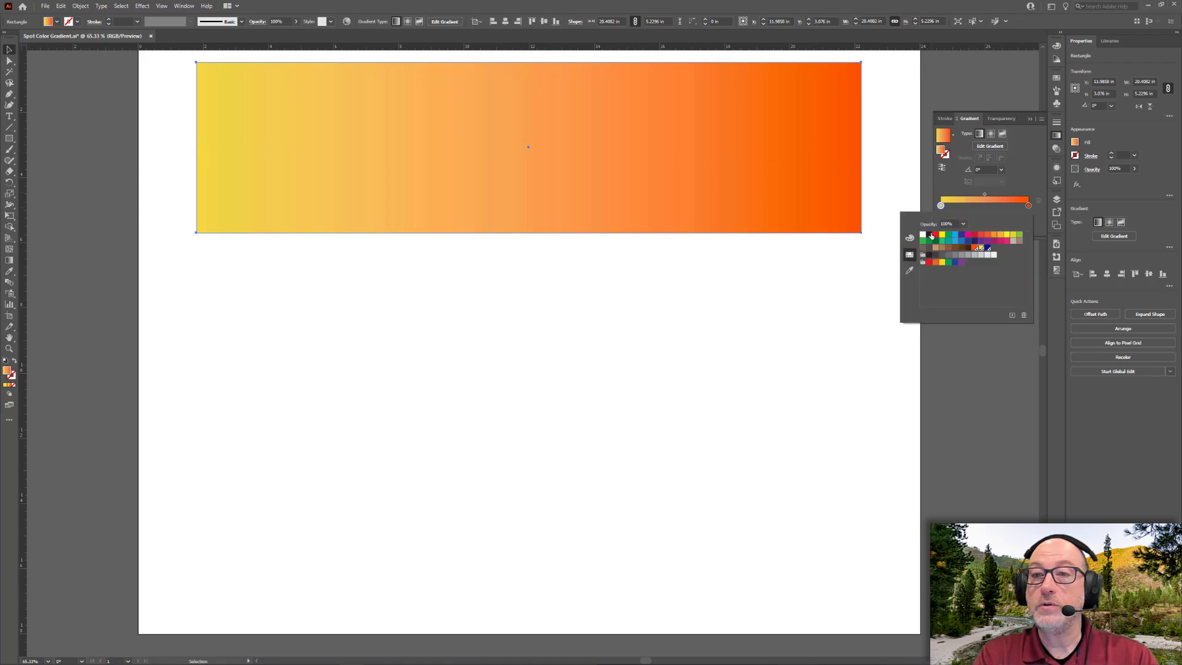
click(930, 236)
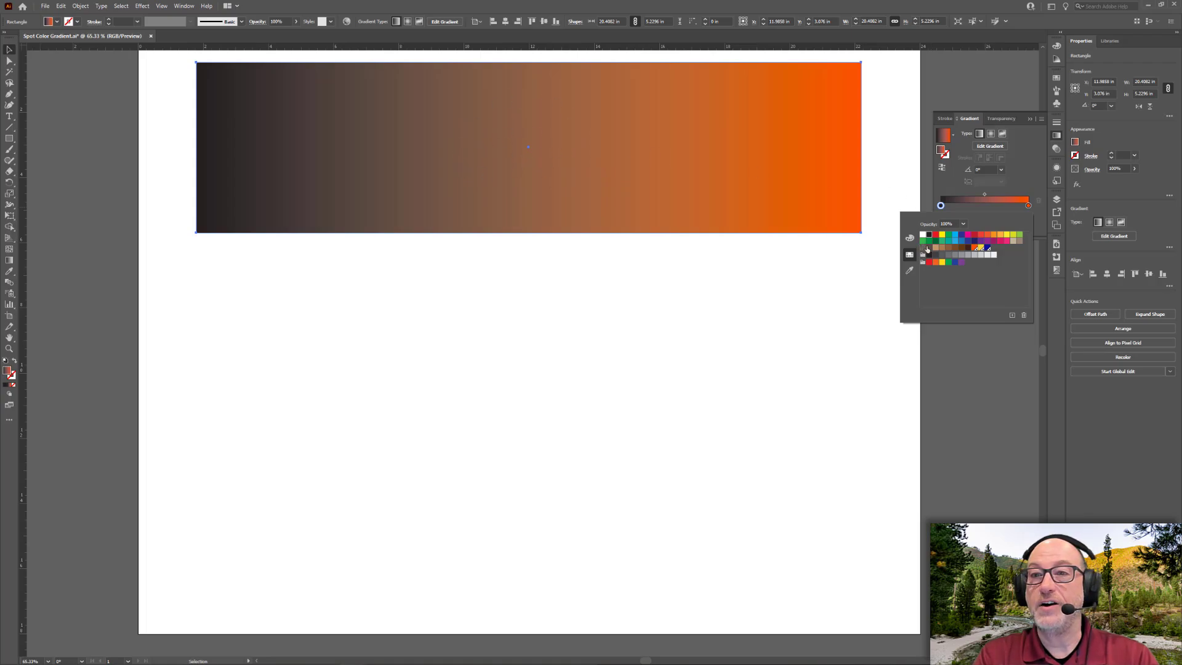
click(910, 238)
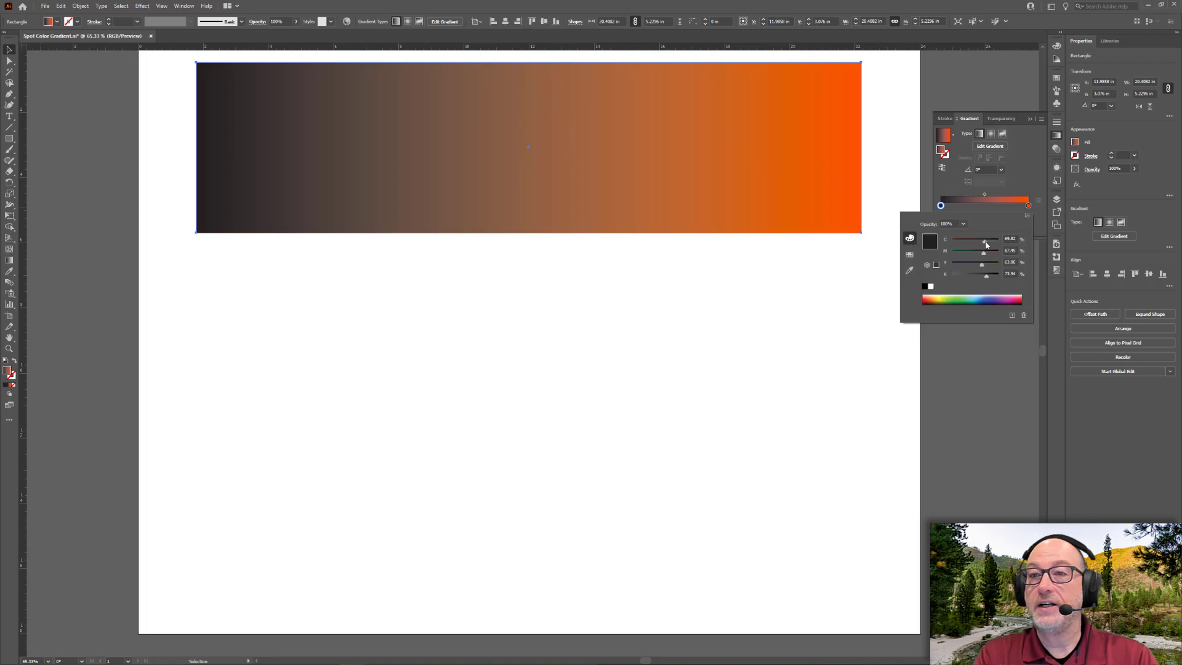
click(1027, 215)
click(1053, 228)
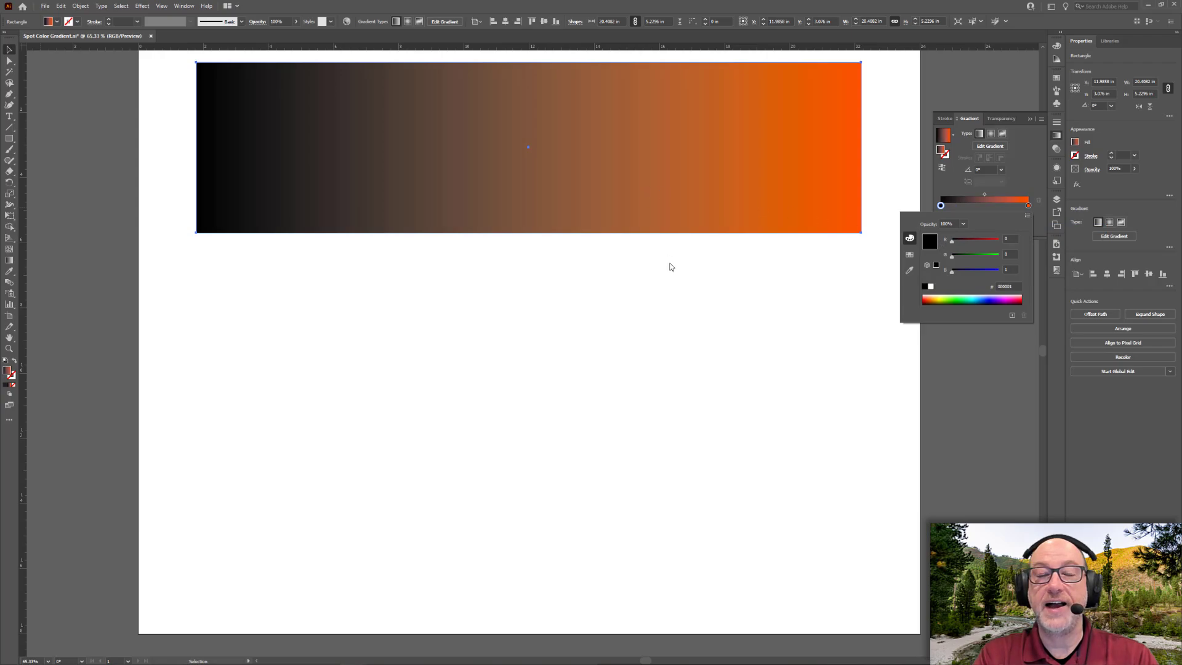
click(651, 277)
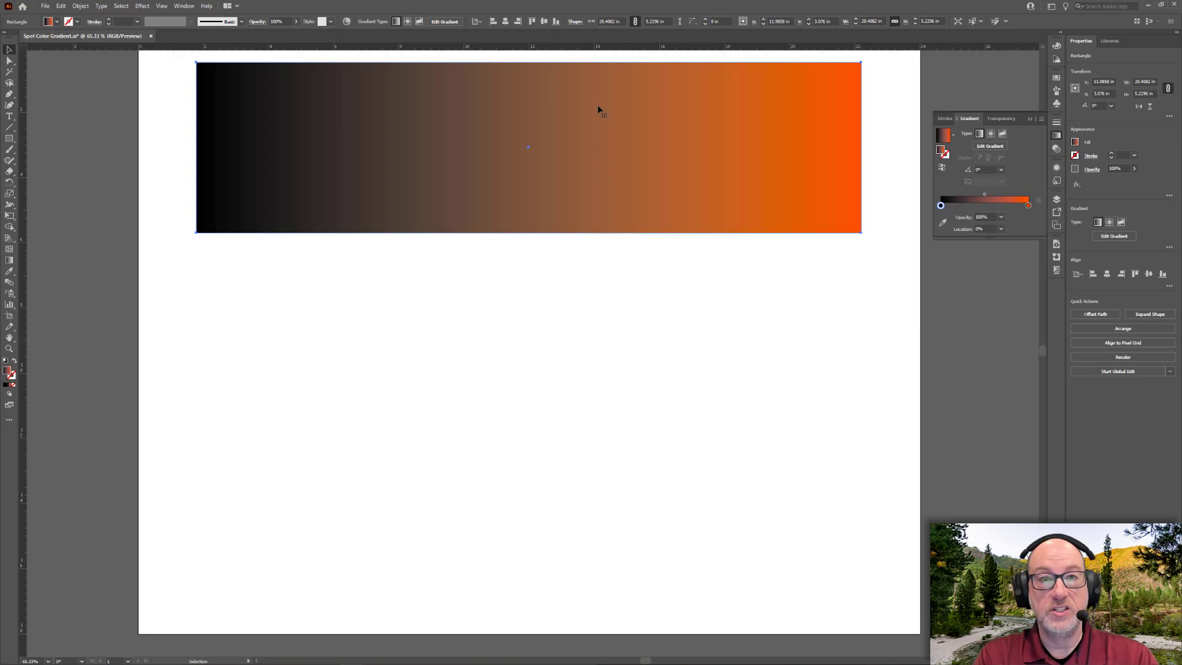
Copy the bar straight down with Alt+Shift-drag, then repeat with Ctrl+D for a third bar.
drag(598, 107, 604, 303)
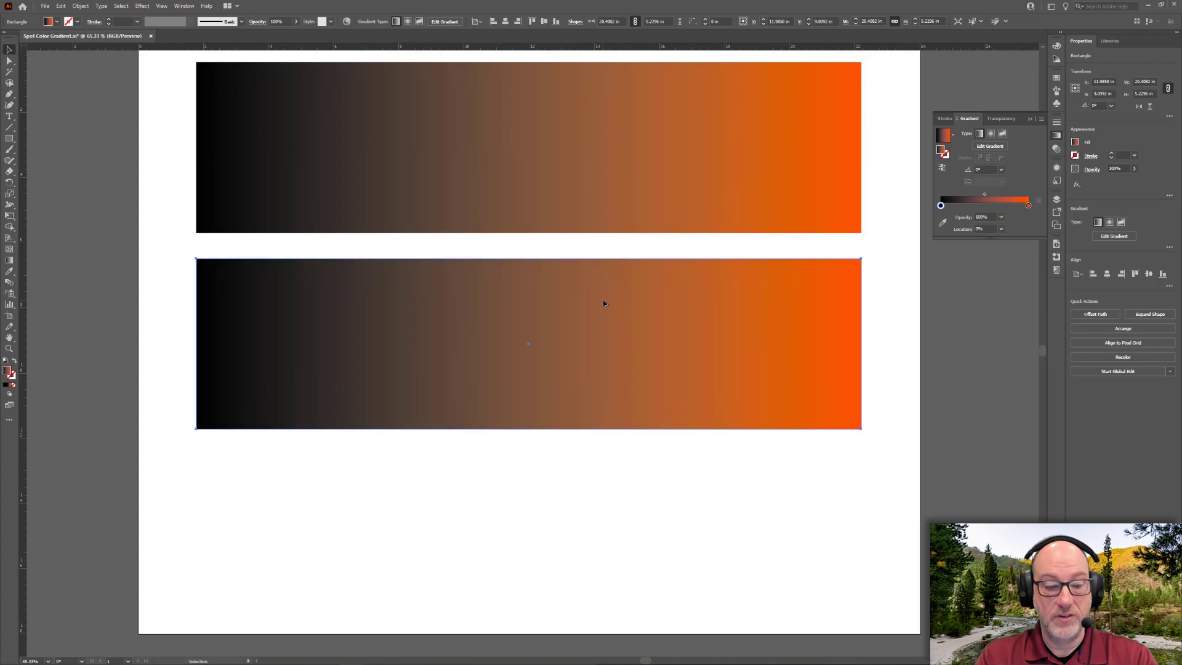
key(a)
key(v)
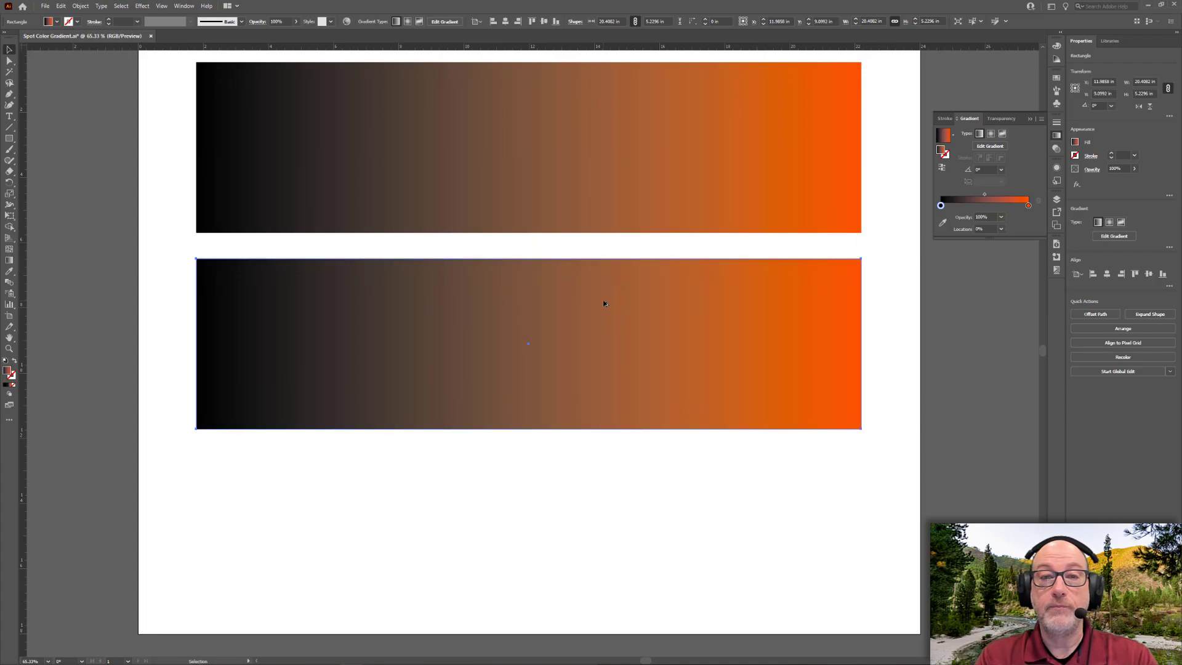
key(a)
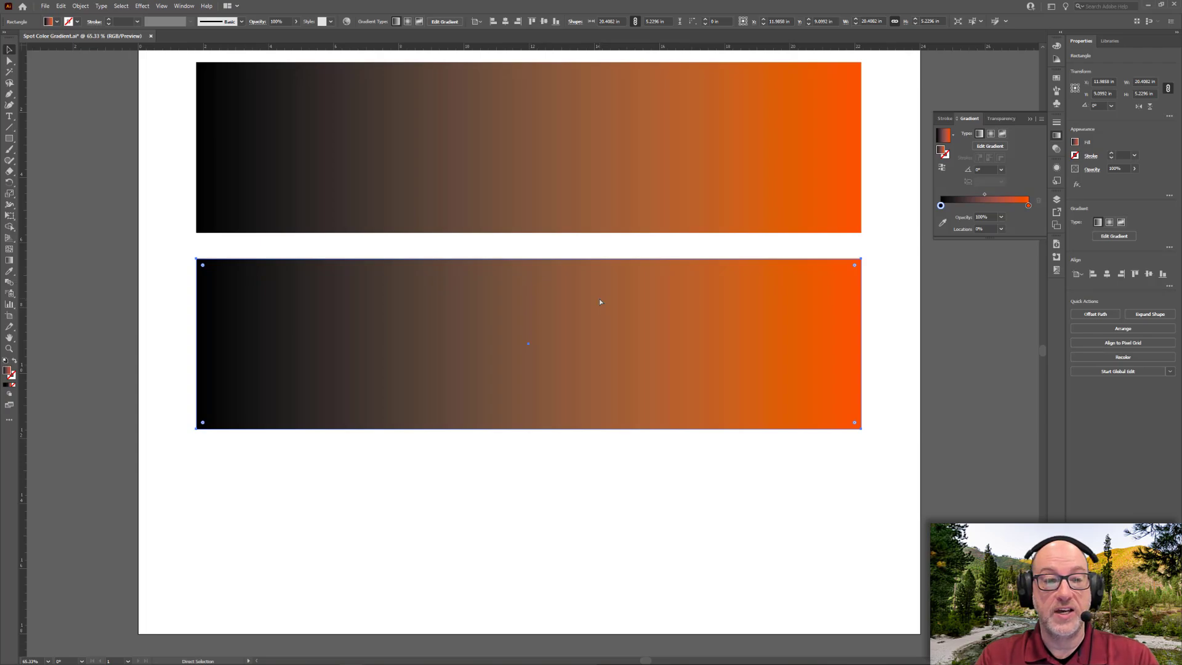
key(v)
key(ctrl+d)
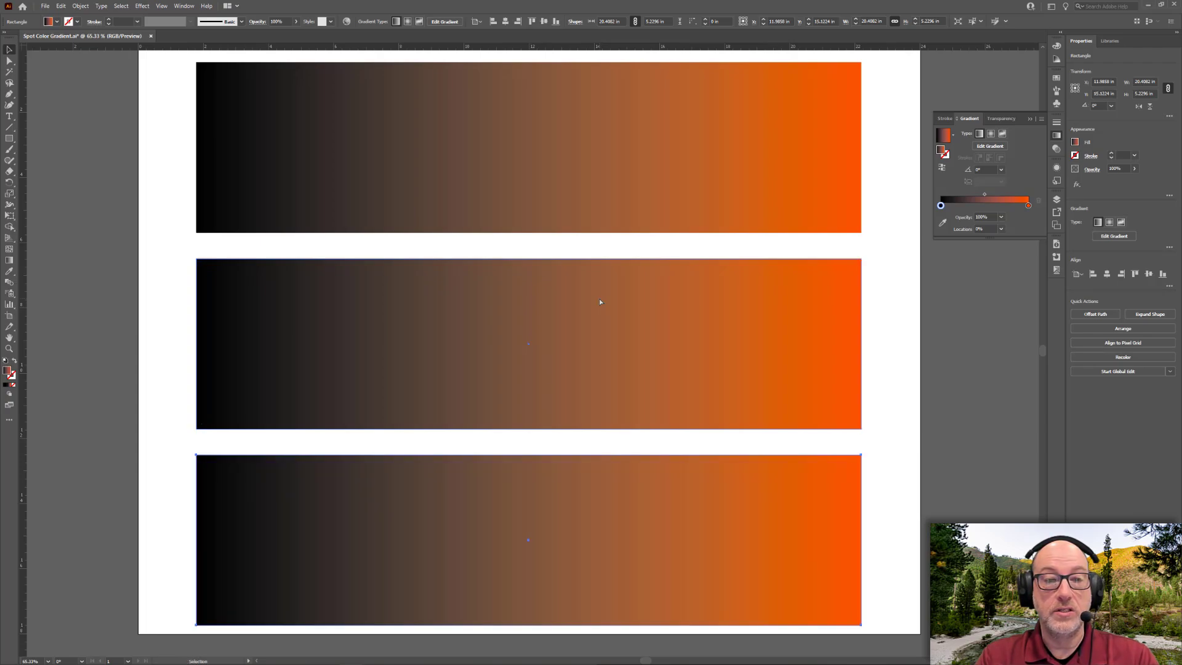
Fill the middle bar with the solid orange swatch.
click(645, 304)
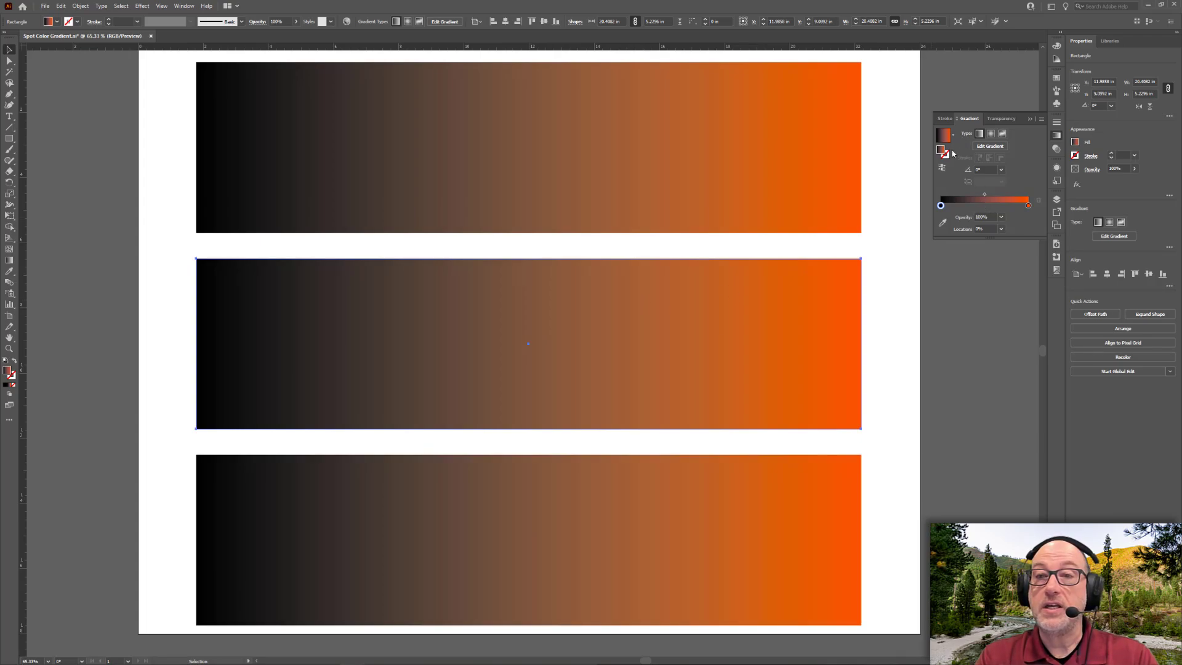
click(61, 6)
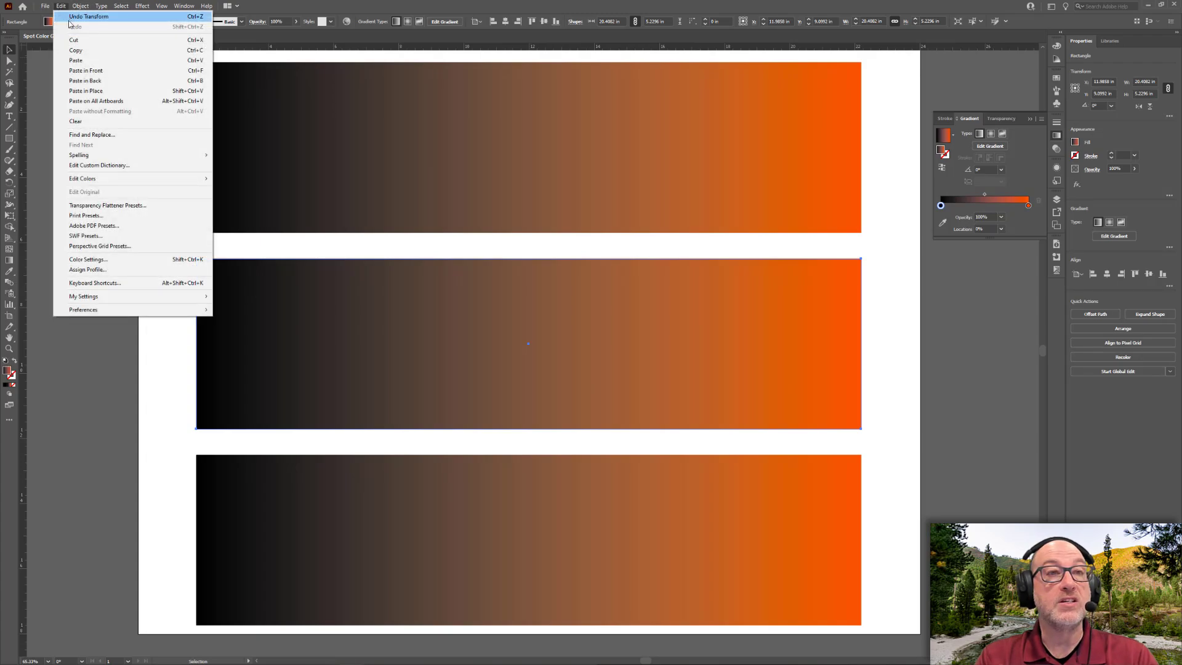
click(79, 50)
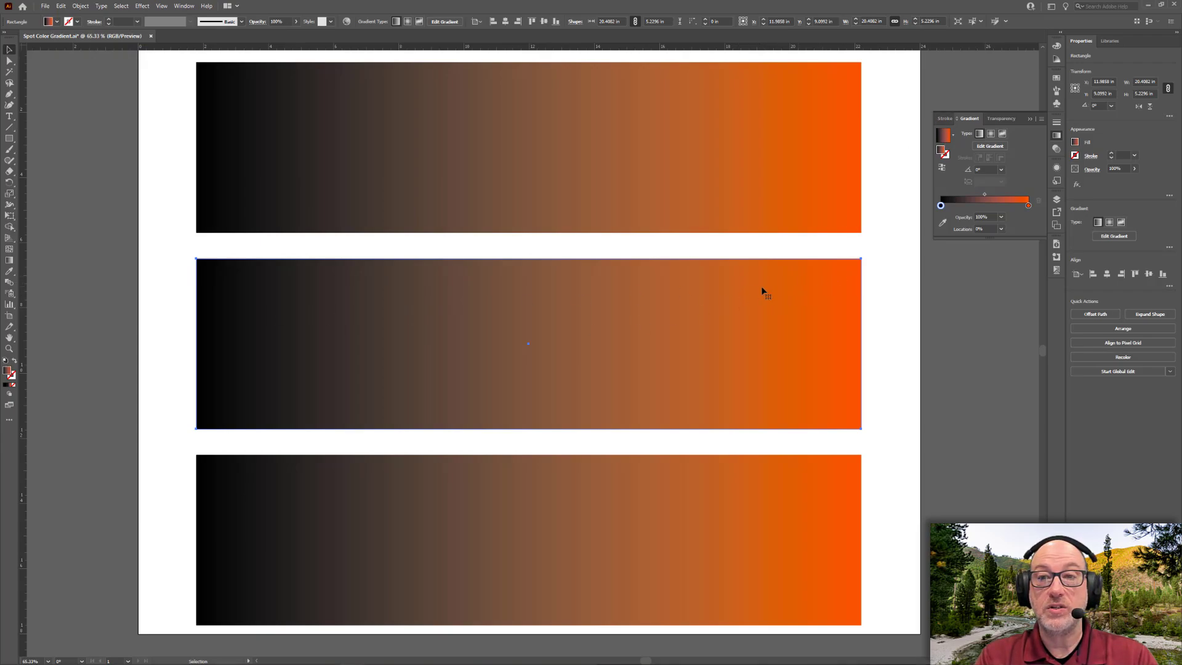
click(1057, 80)
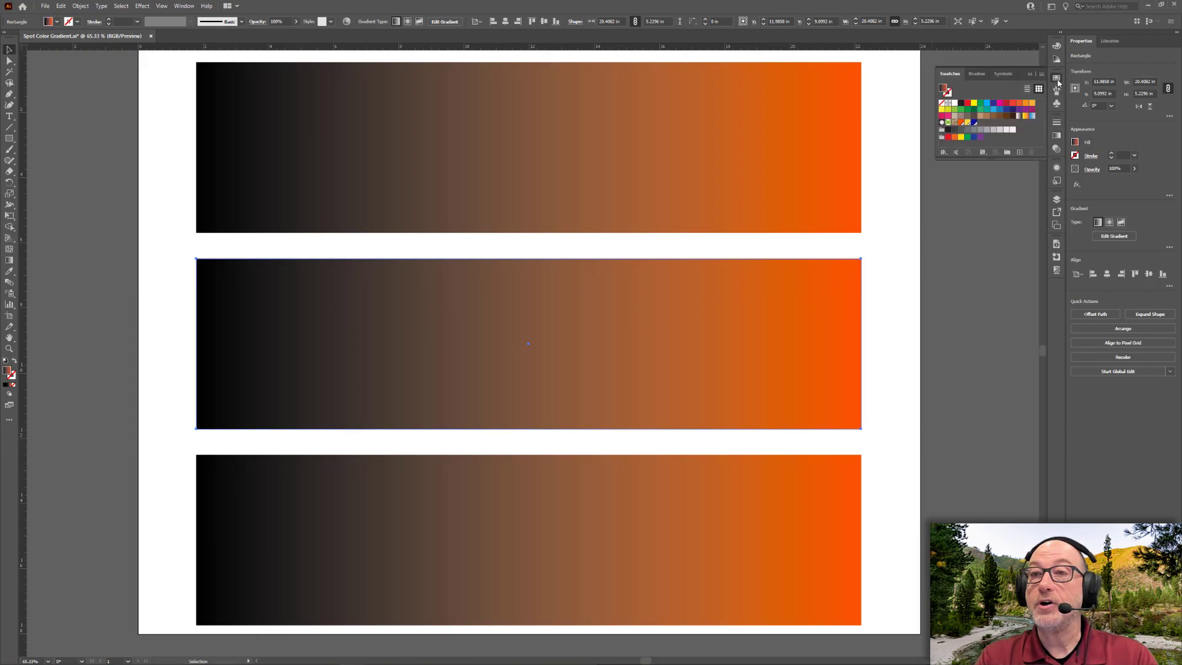
click(963, 122)
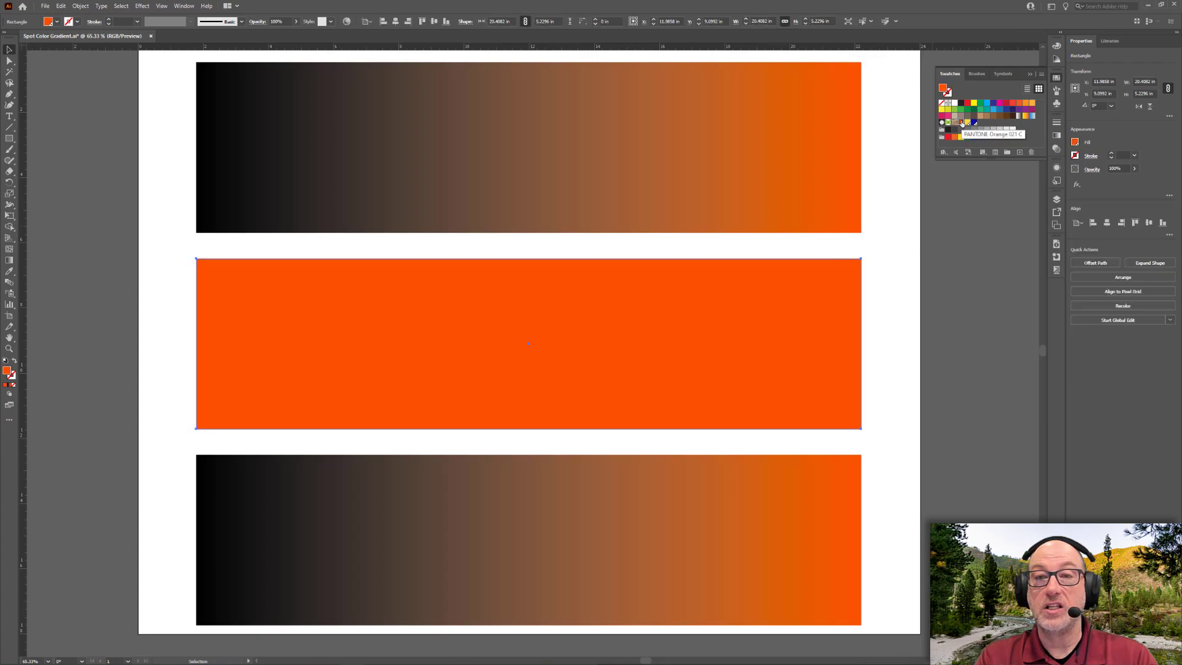
click(61, 6)
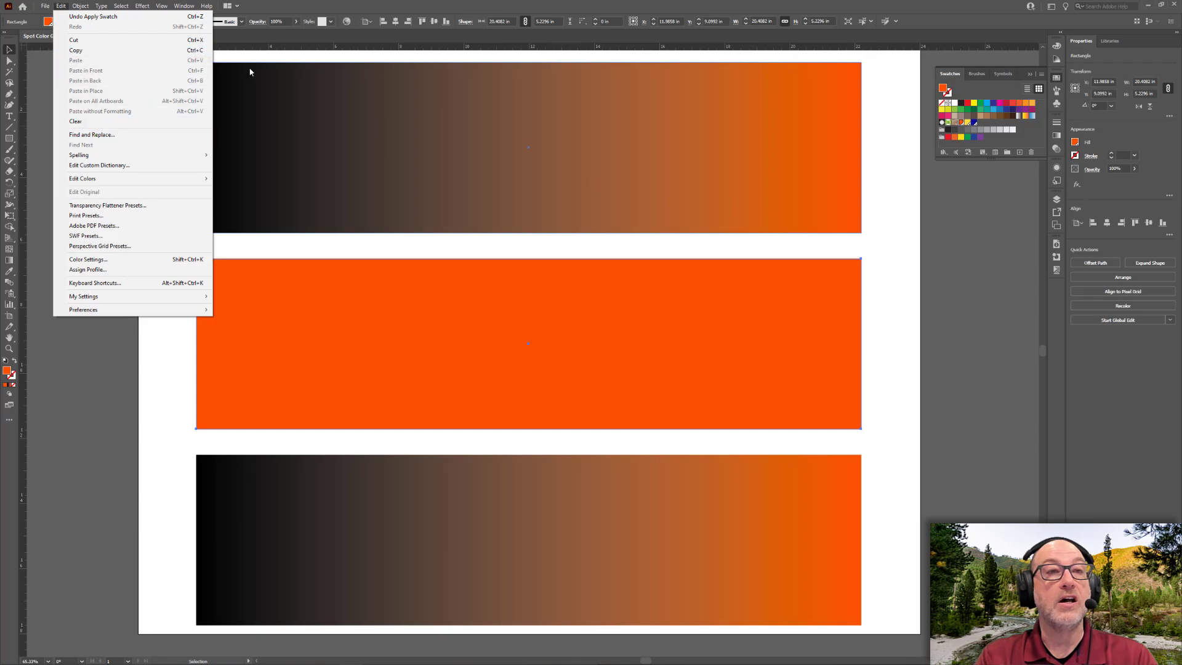
click(890, 107)
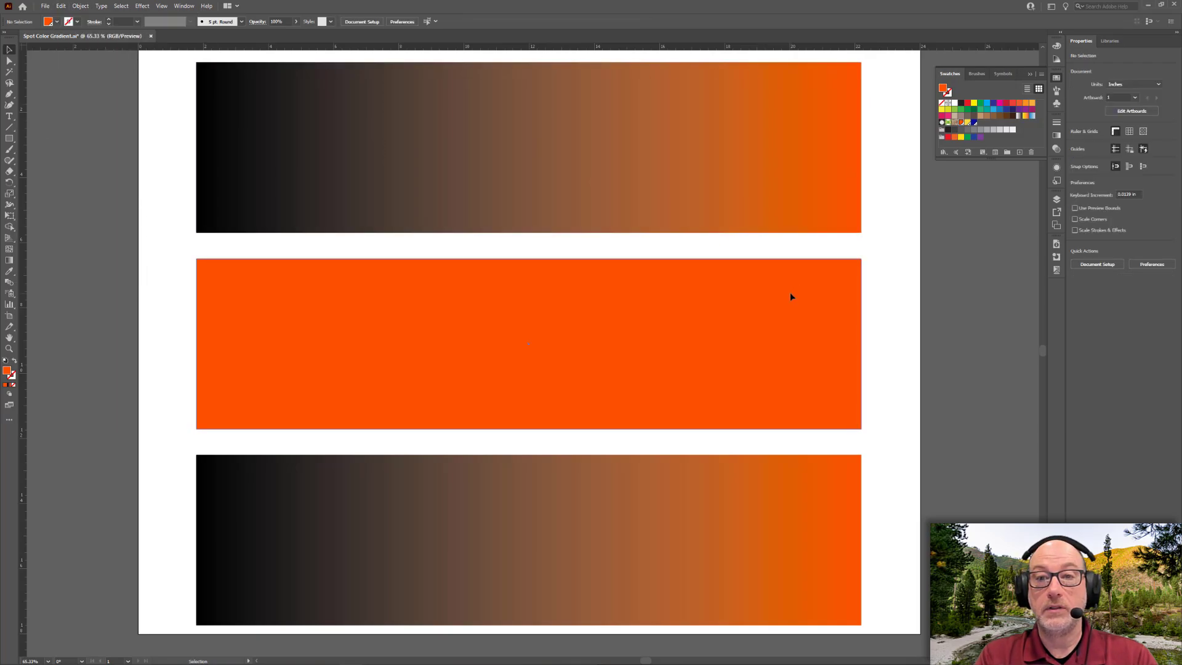
Copy the orange middle bar and paste it in front of the original.
click(791, 296)
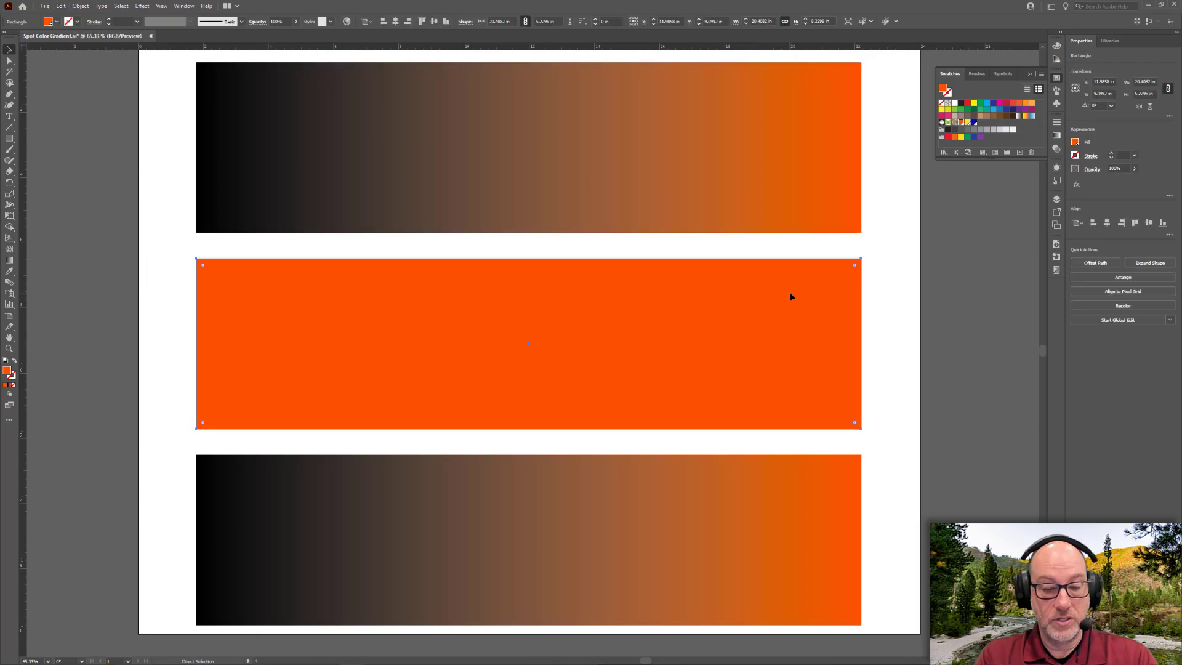
click(61, 6)
click(76, 50)
click(61, 6)
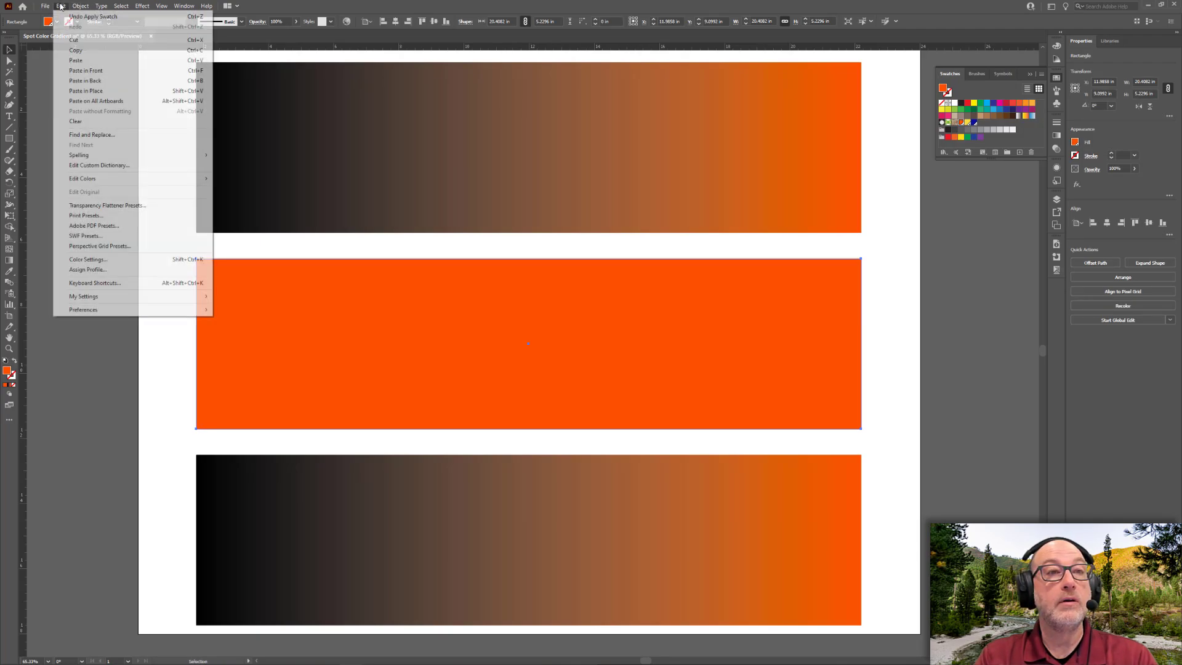
click(78, 71)
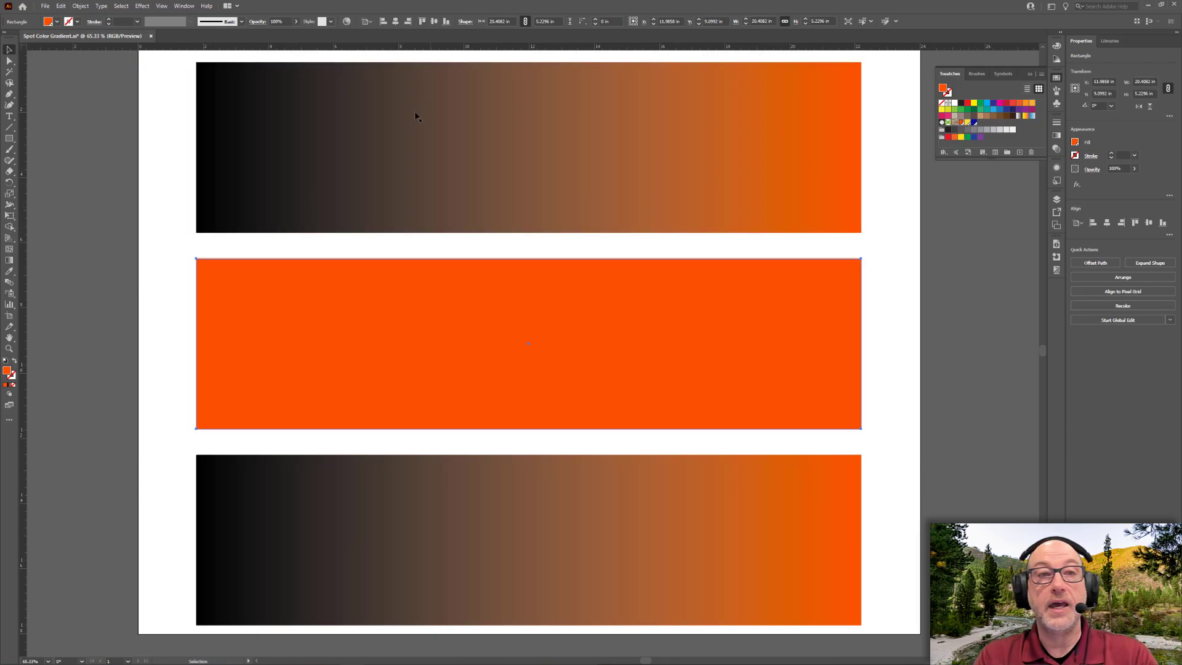
Fill the copy with a reversed gradient running from pure black to white.
click(1019, 117)
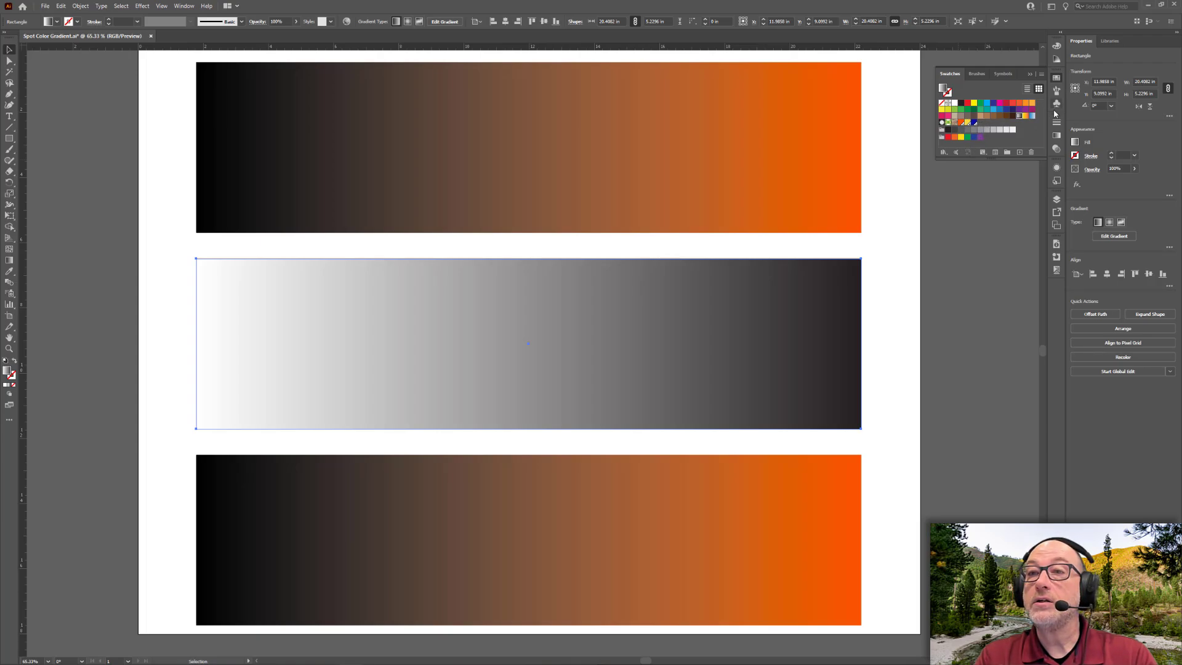
click(1057, 136)
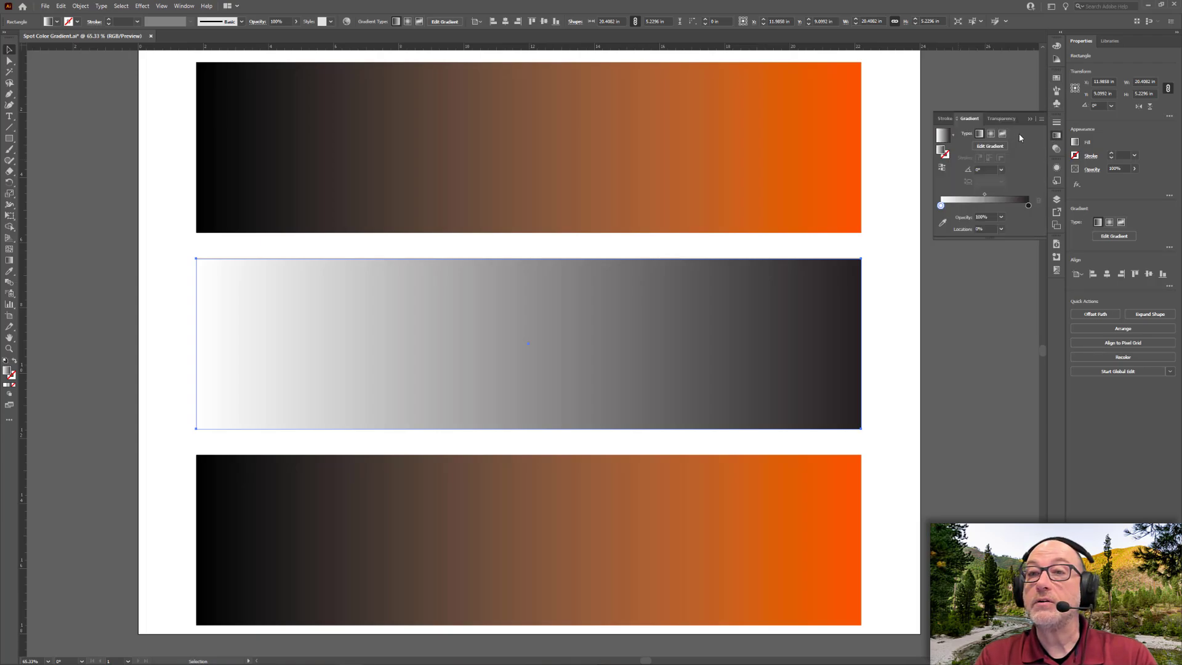
click(942, 169)
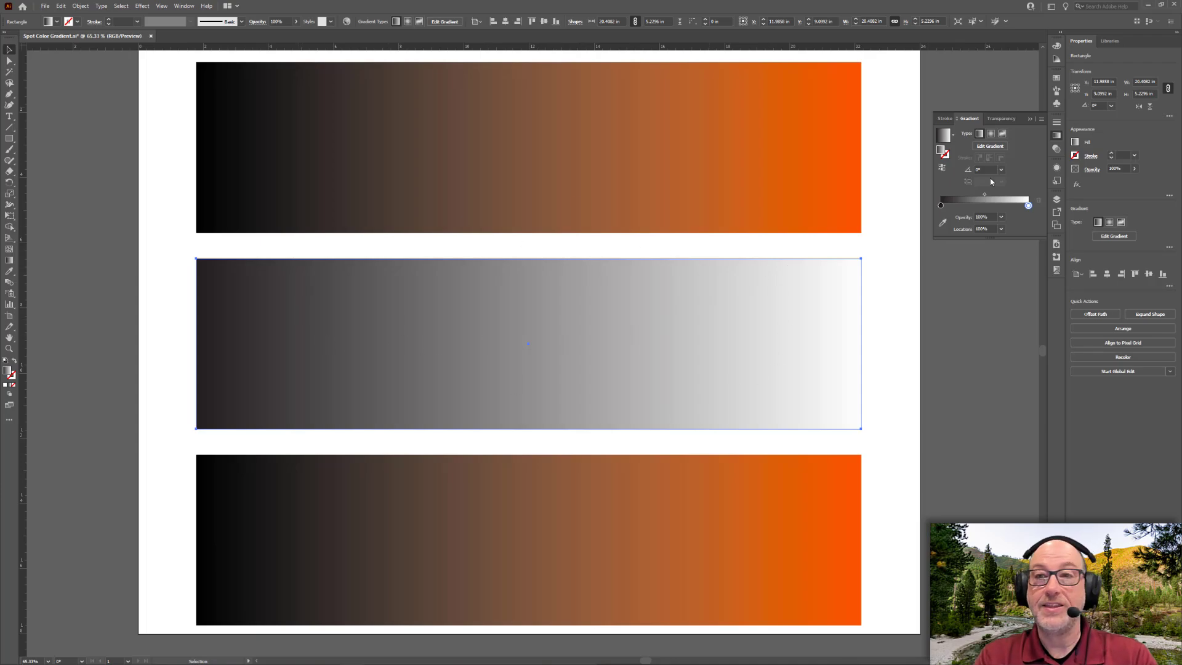
double_click(941, 206)
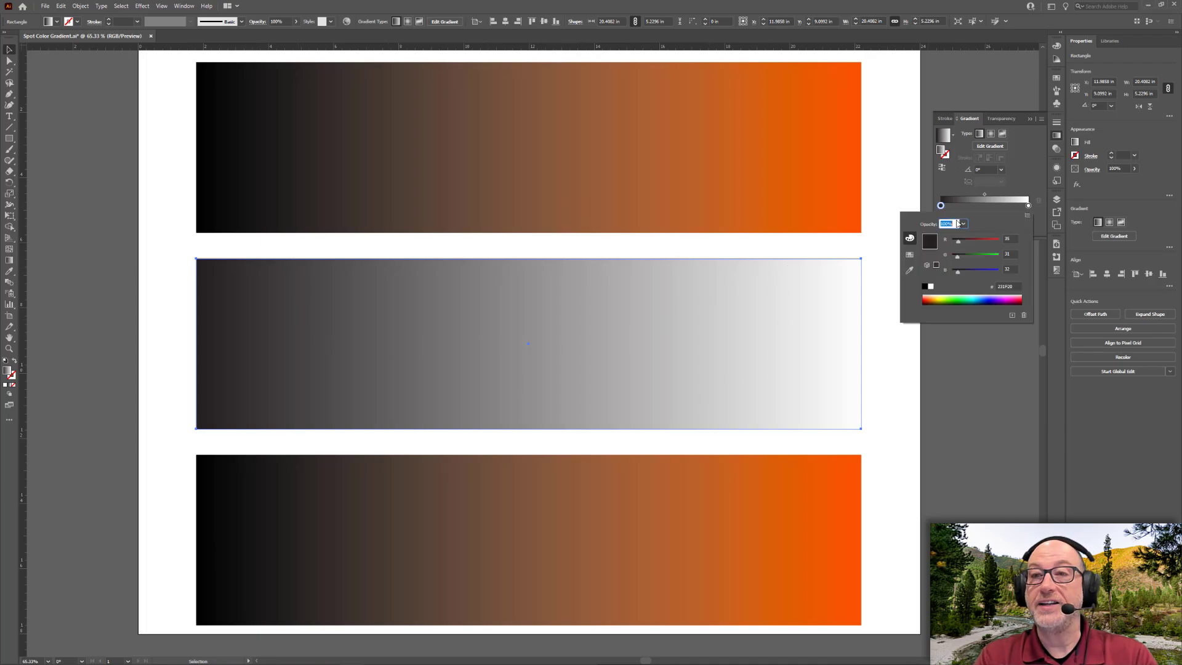
drag(957, 243, 950, 243)
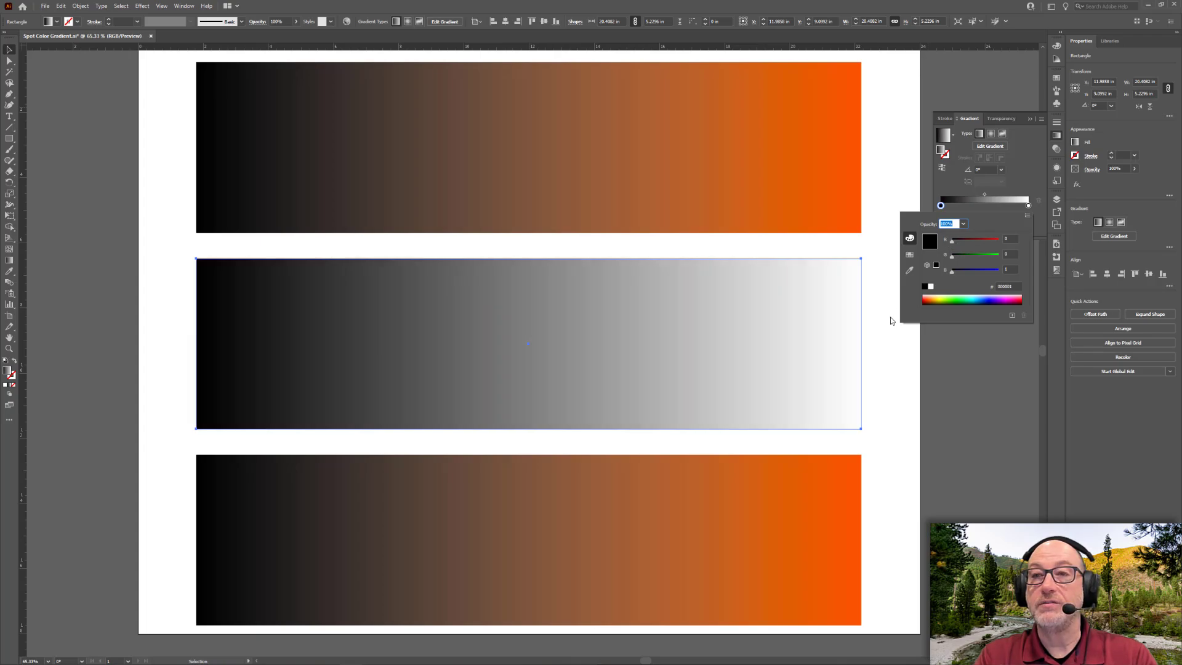
click(892, 321)
Set the gradient copy's blend mode to Multiply and deselect to view the result.
click(999, 118)
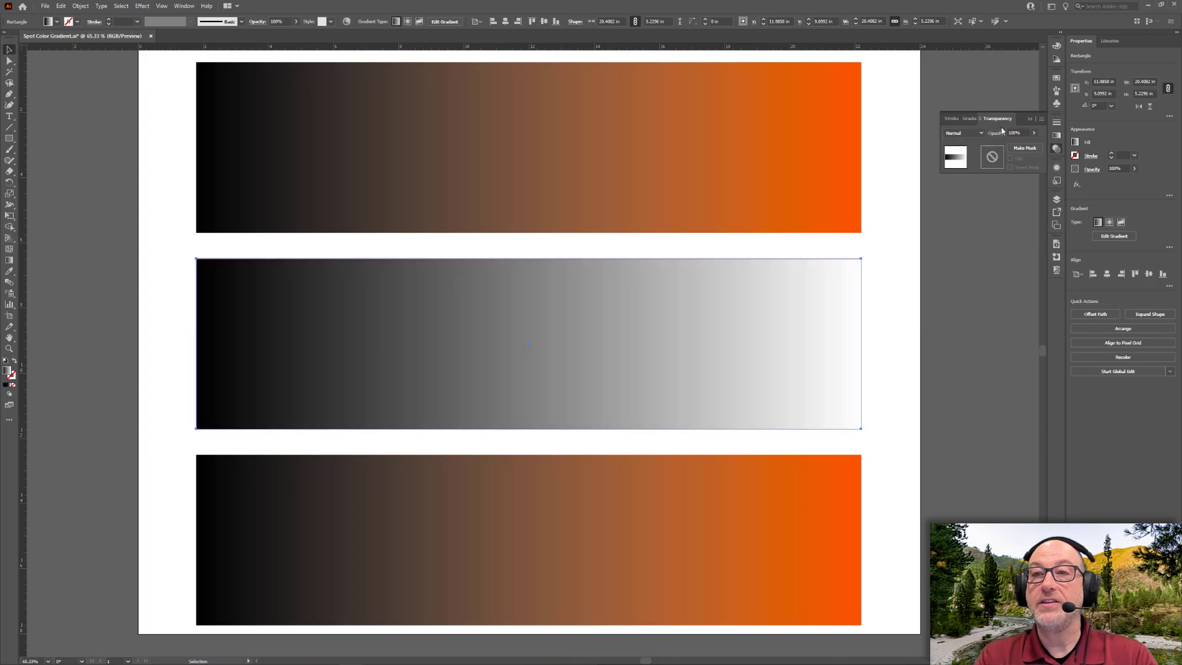
click(965, 133)
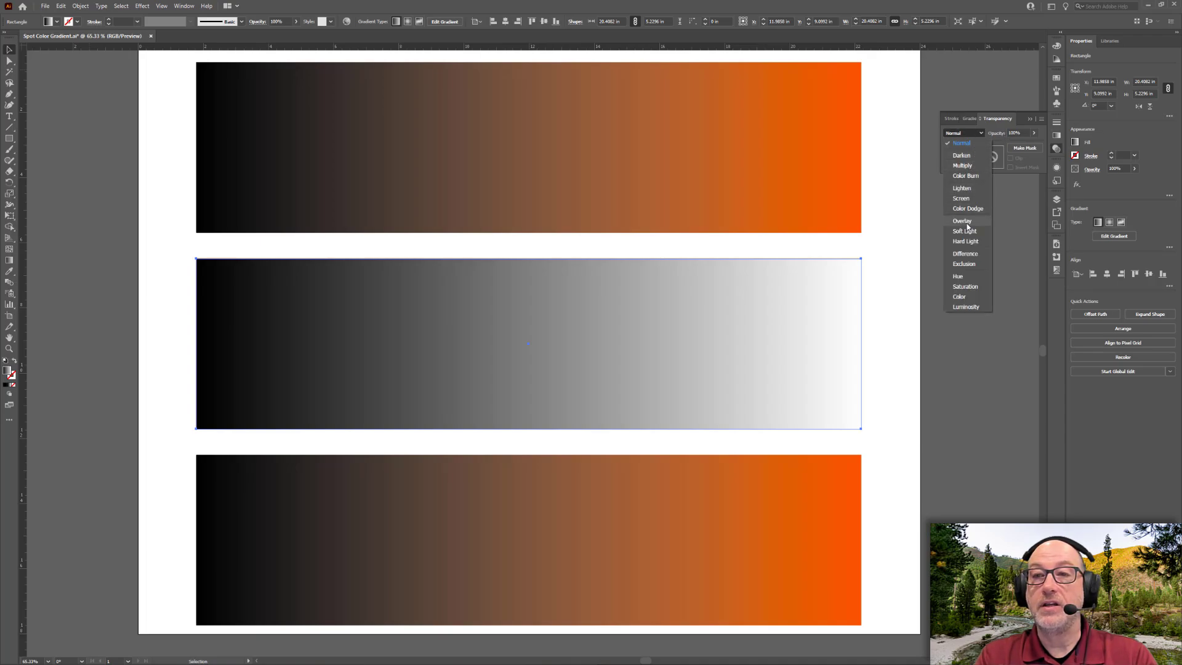
click(963, 220)
click(964, 133)
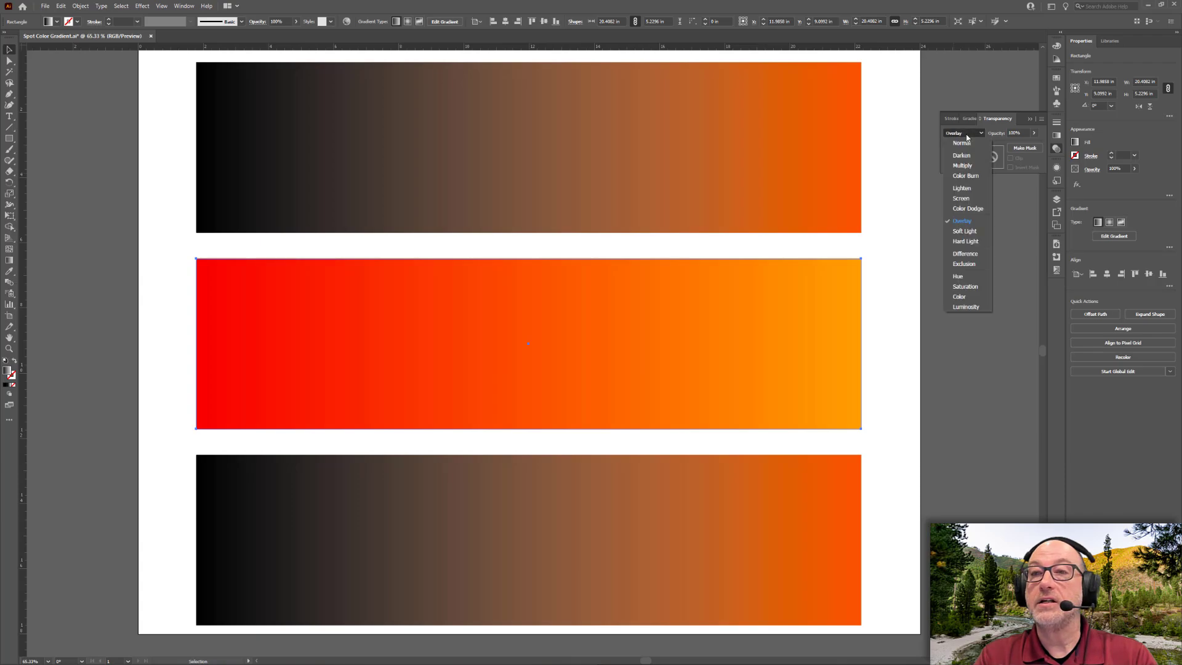
click(963, 166)
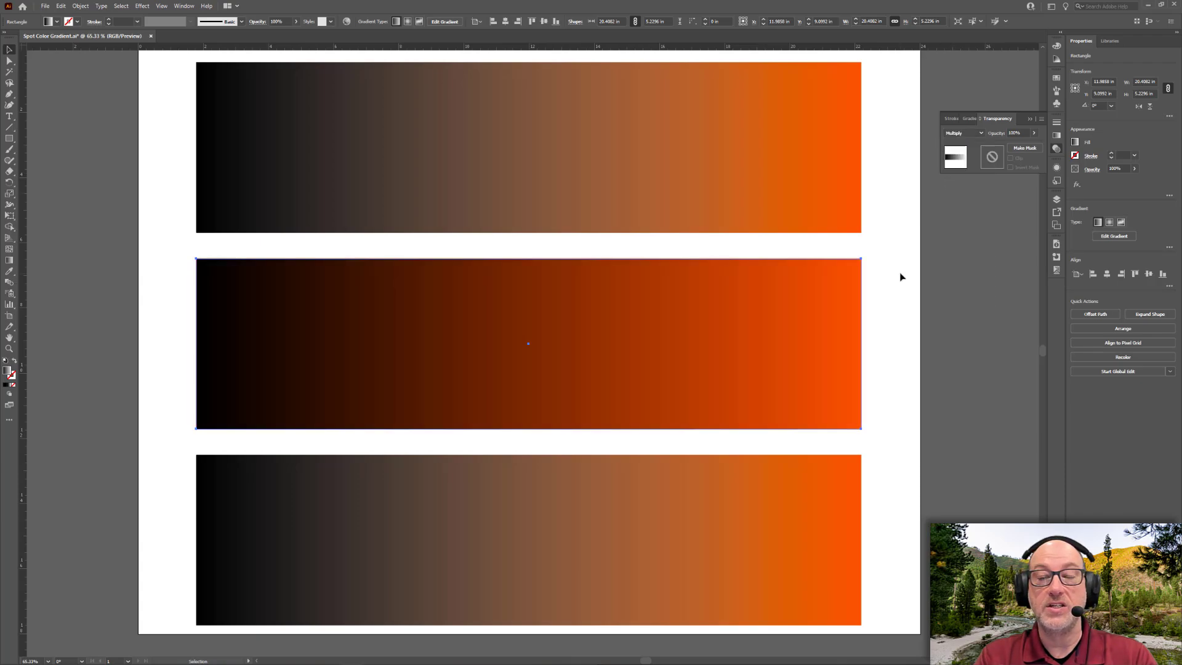
click(910, 286)
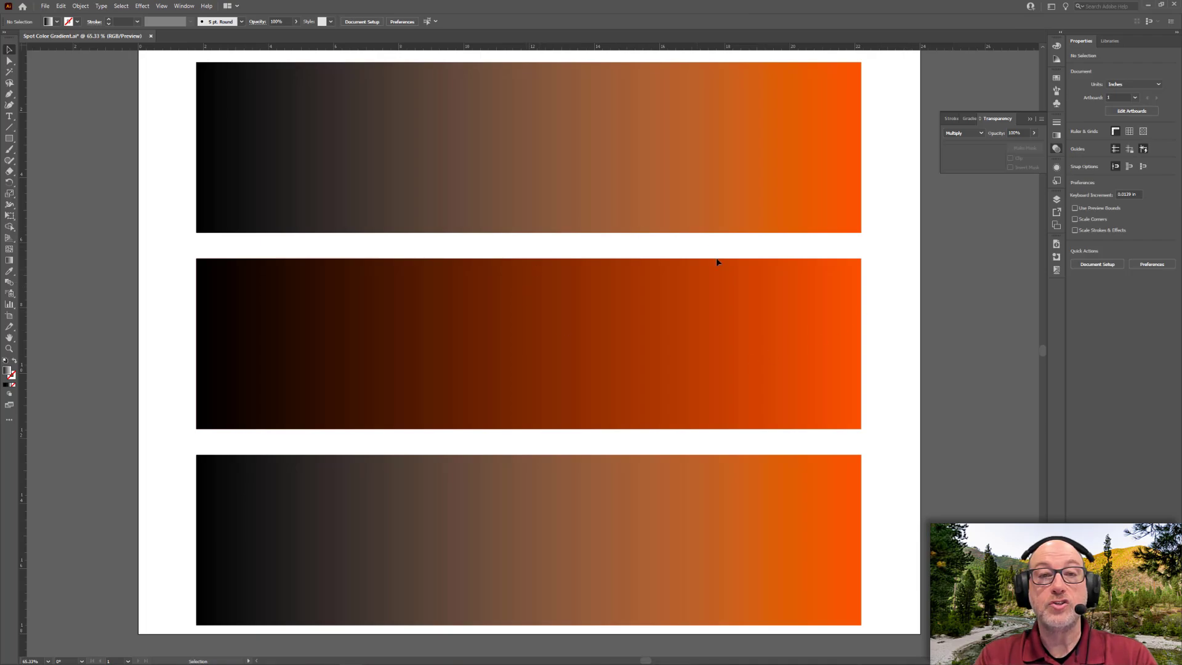
key(ctrl+shift+s)
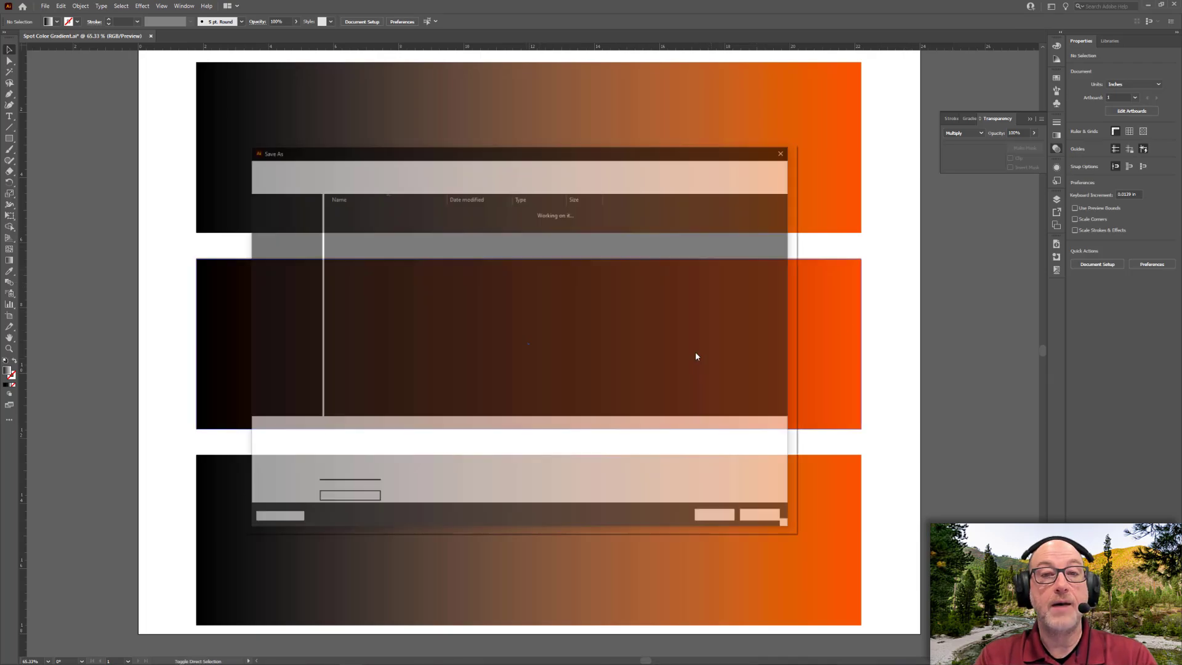
click(363, 440)
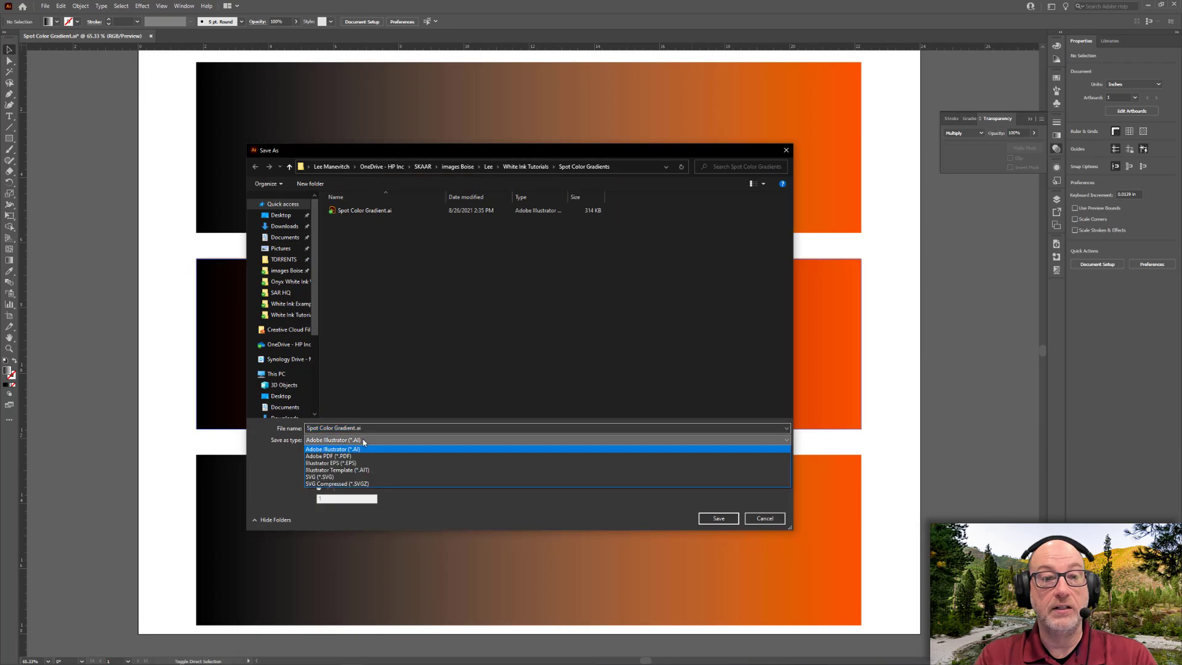
click(363, 459)
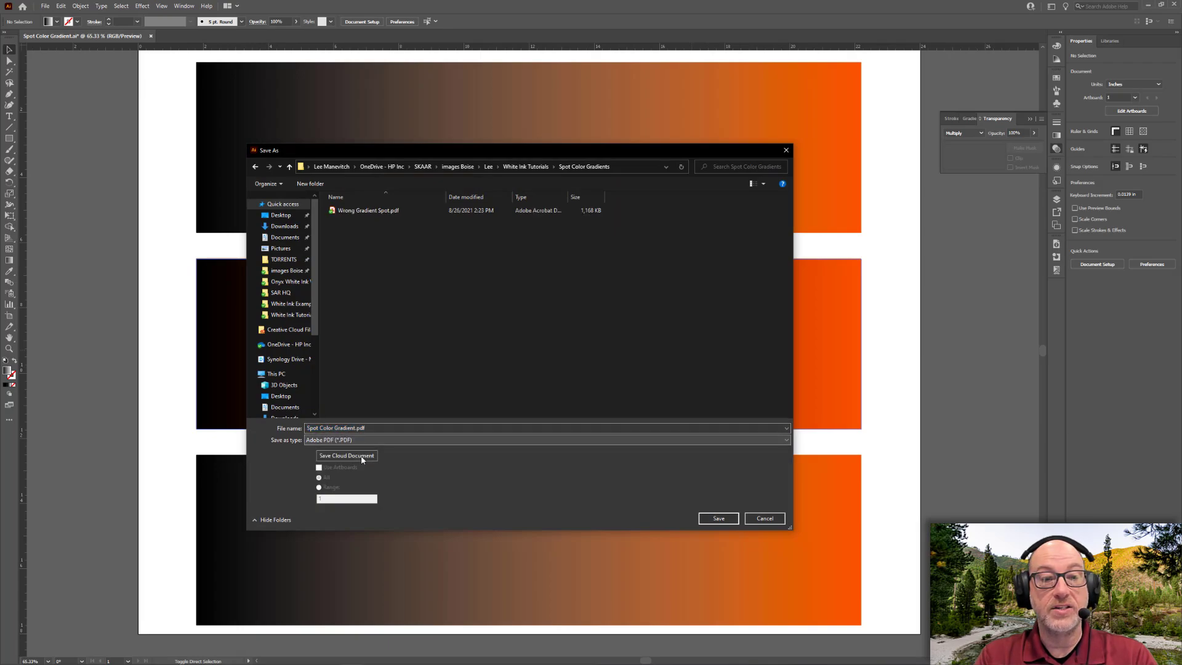
click(719, 518)
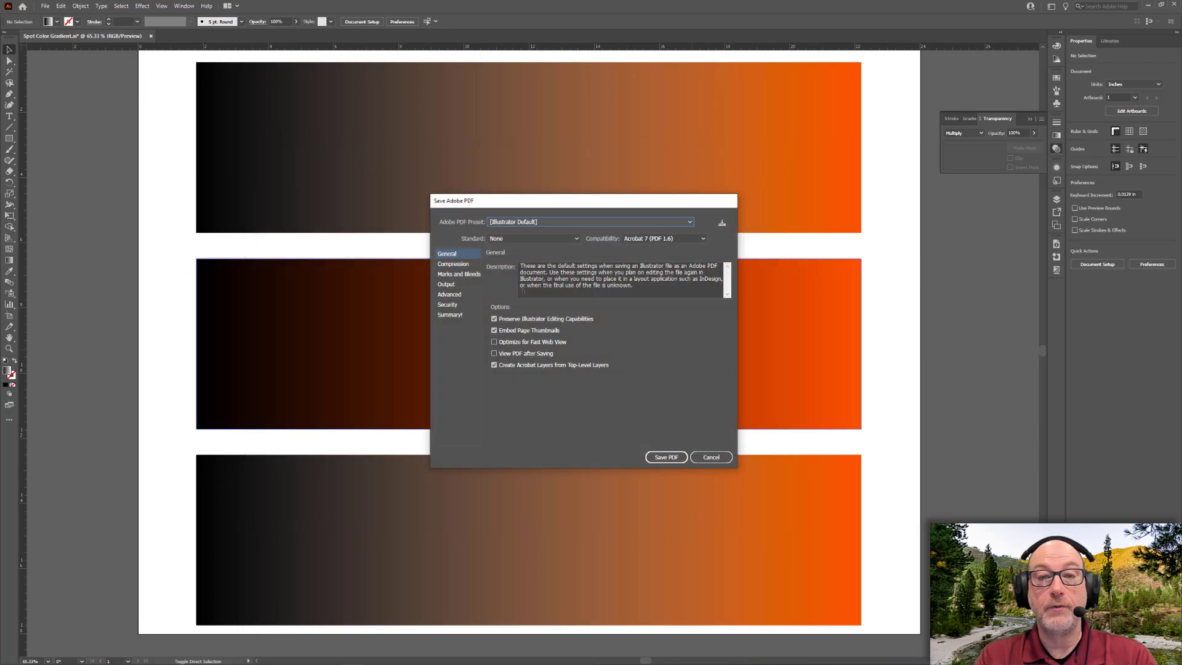
click(439, 316)
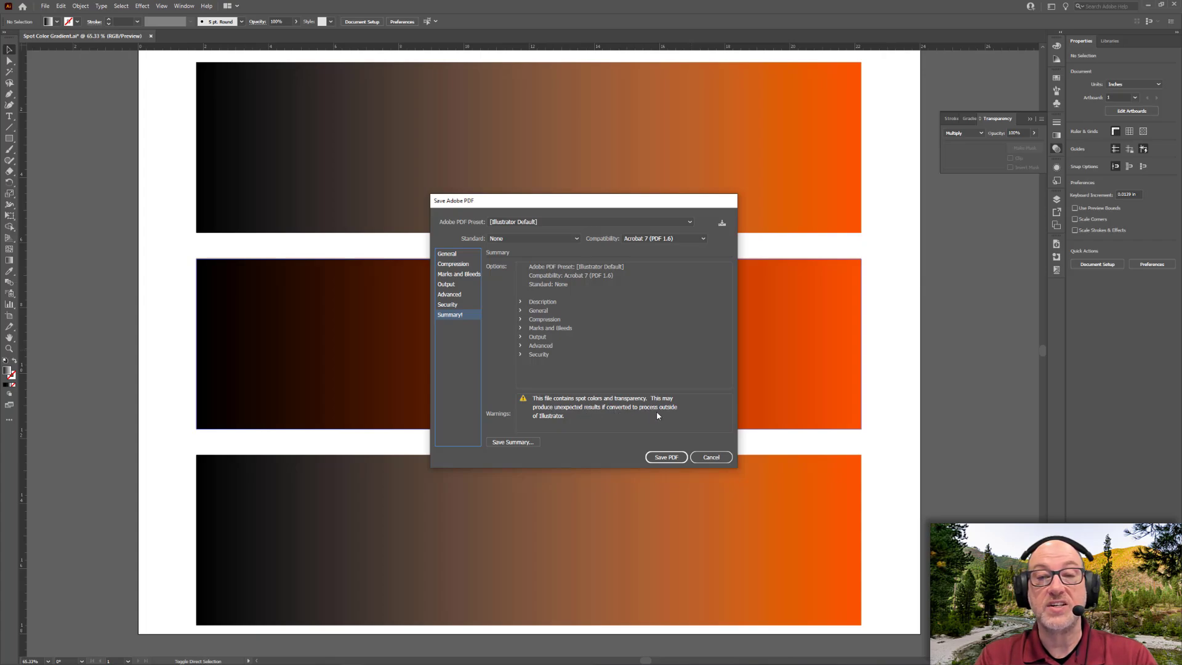
click(705, 459)
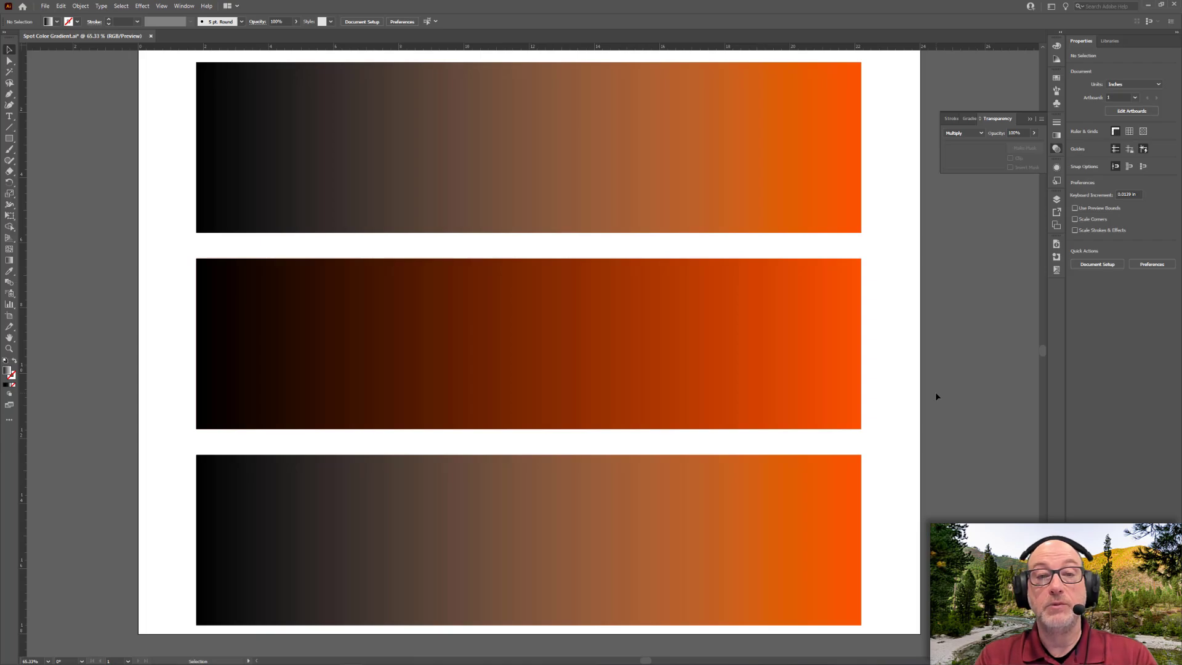
Fill the bottom bar with the solid orange swatch.
click(706, 478)
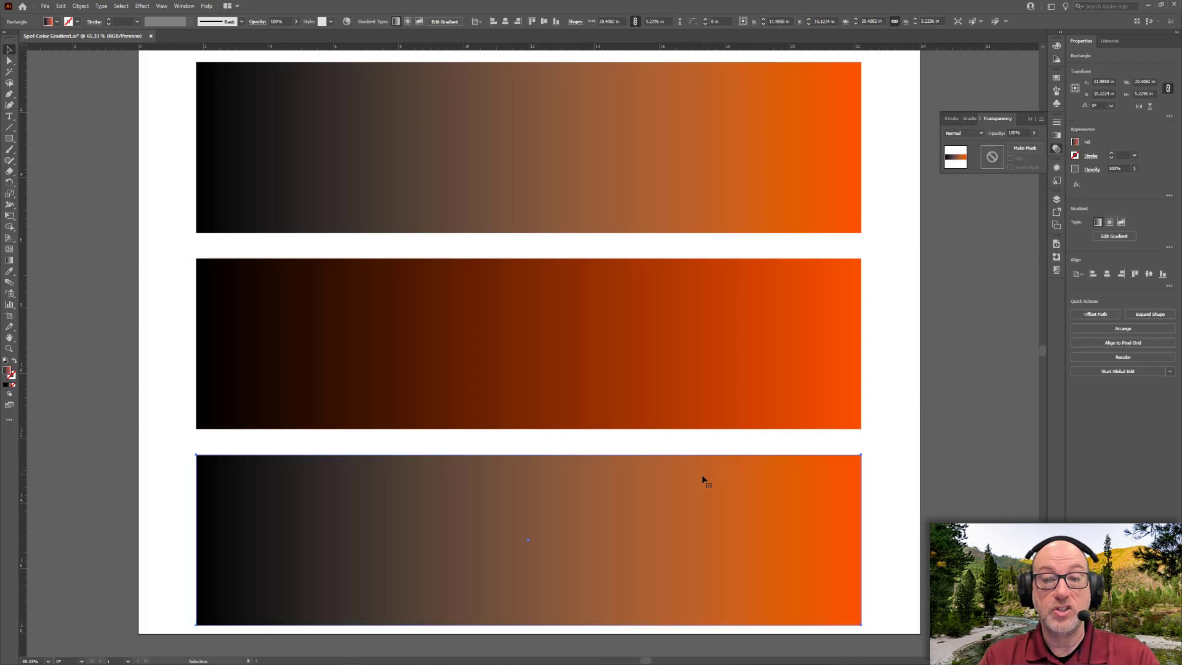
click(1057, 77)
click(961, 123)
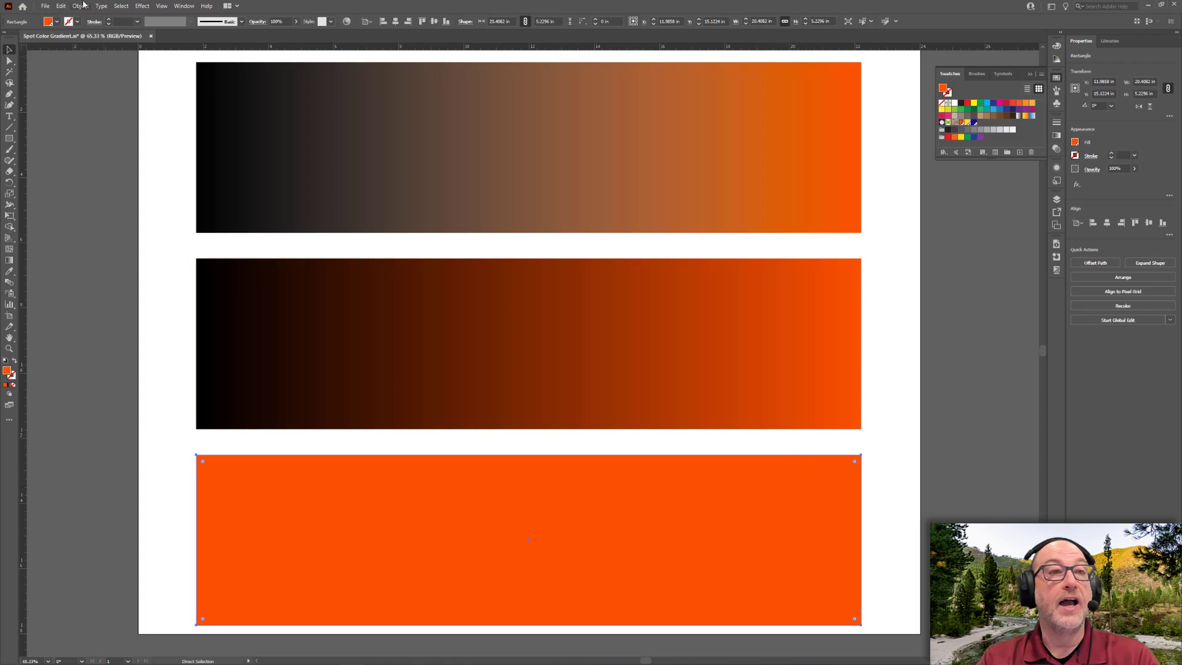
Paste a copy of the bottom bar in front and give it a white-to-black gradient.
click(61, 6)
click(75, 50)
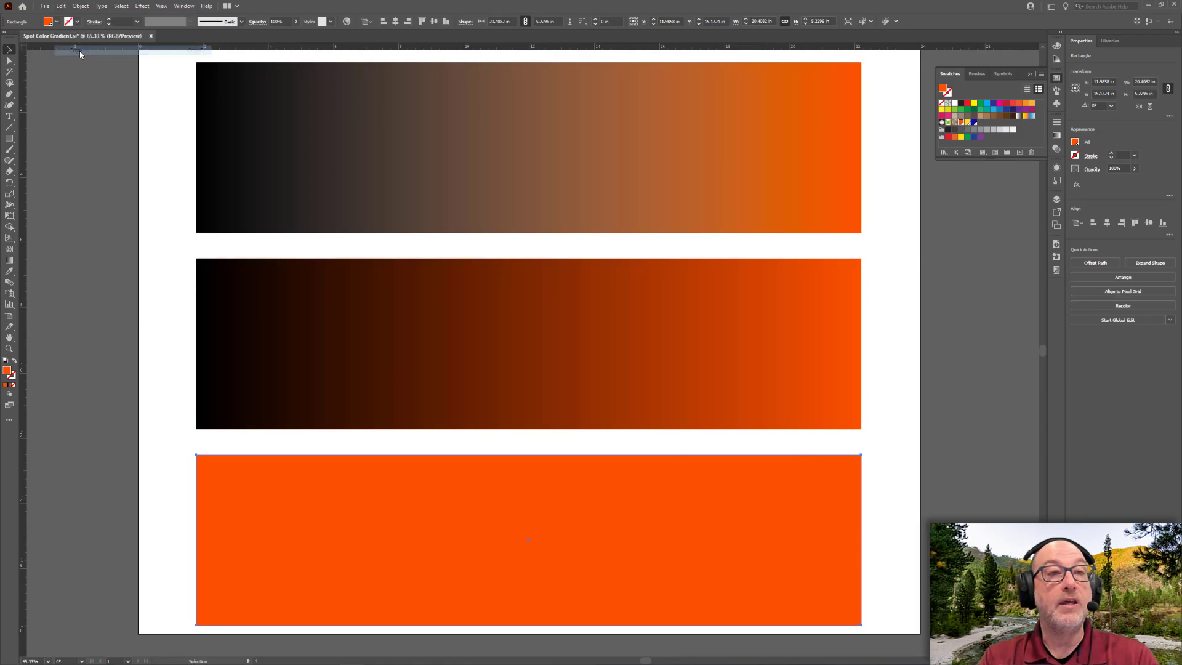
click(61, 5)
click(77, 70)
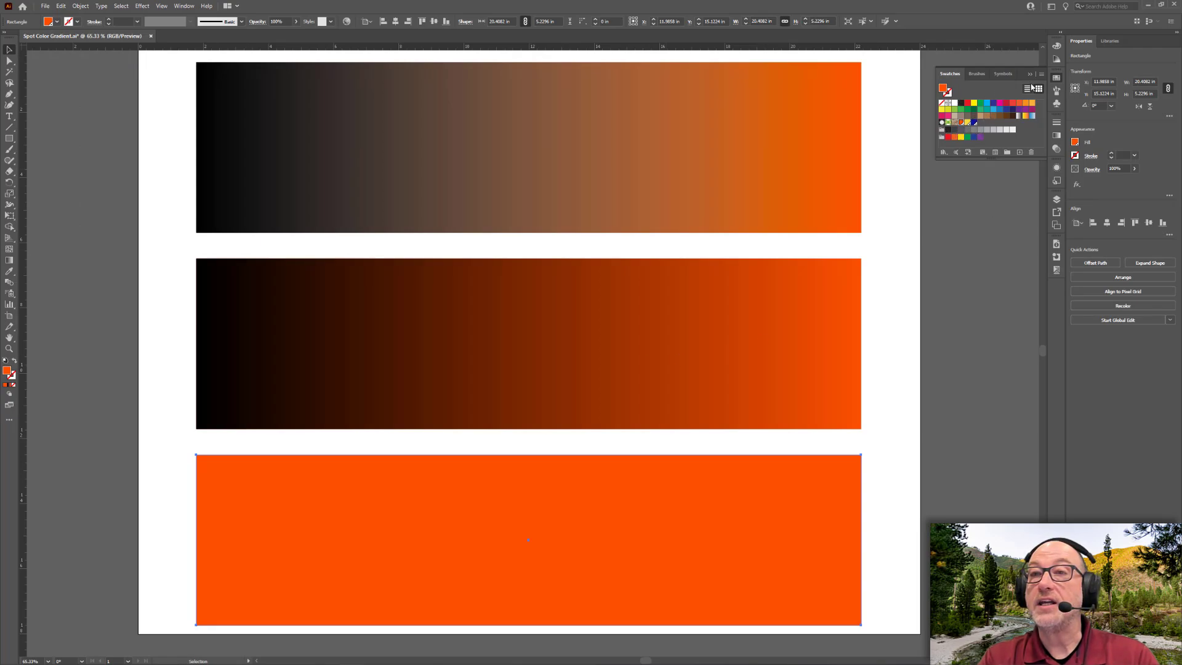
click(1020, 116)
Reverse the bottom copy's gradient and set its left stop to pure black.
click(1057, 135)
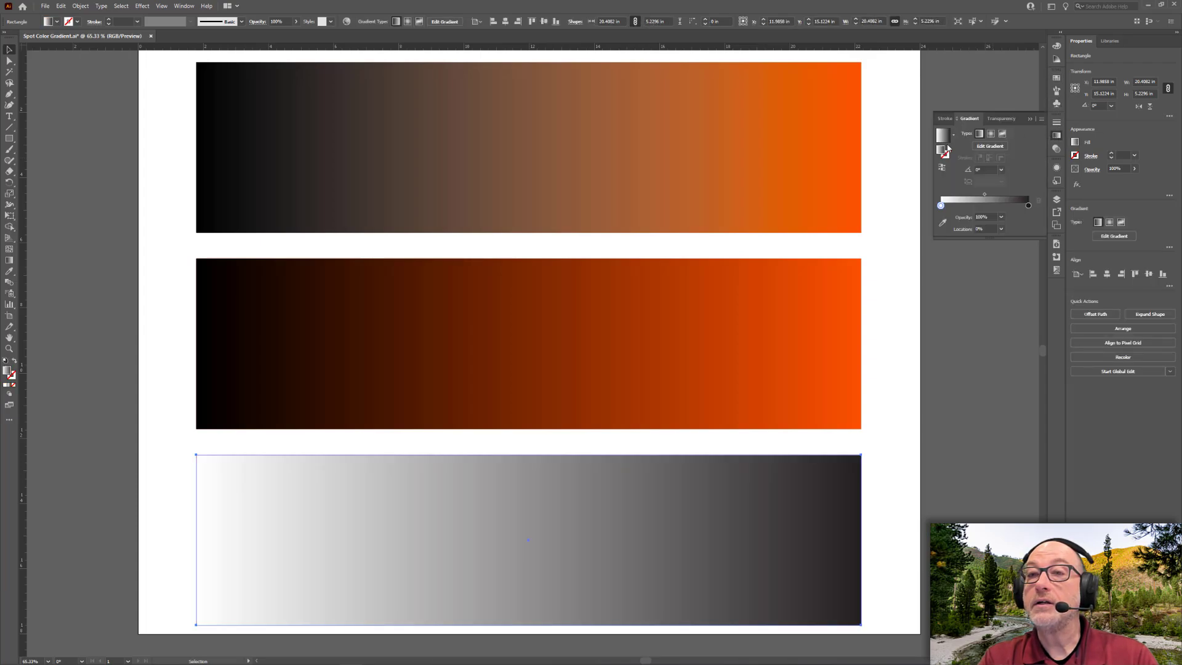
click(942, 167)
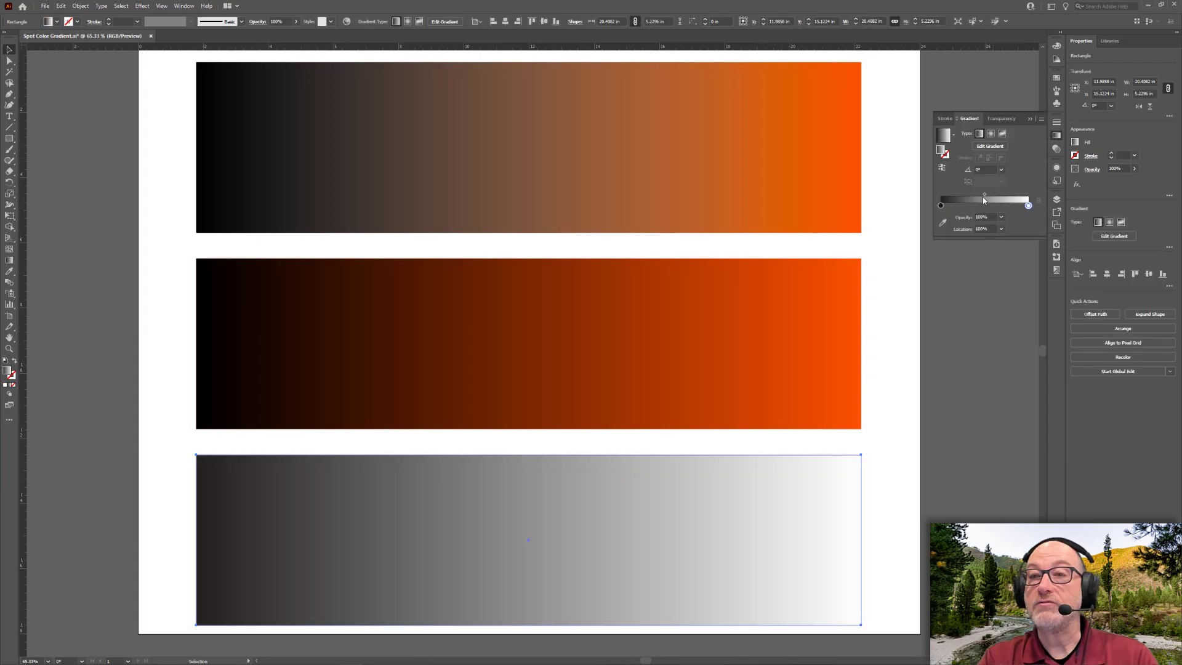
click(941, 206)
double_click(941, 206)
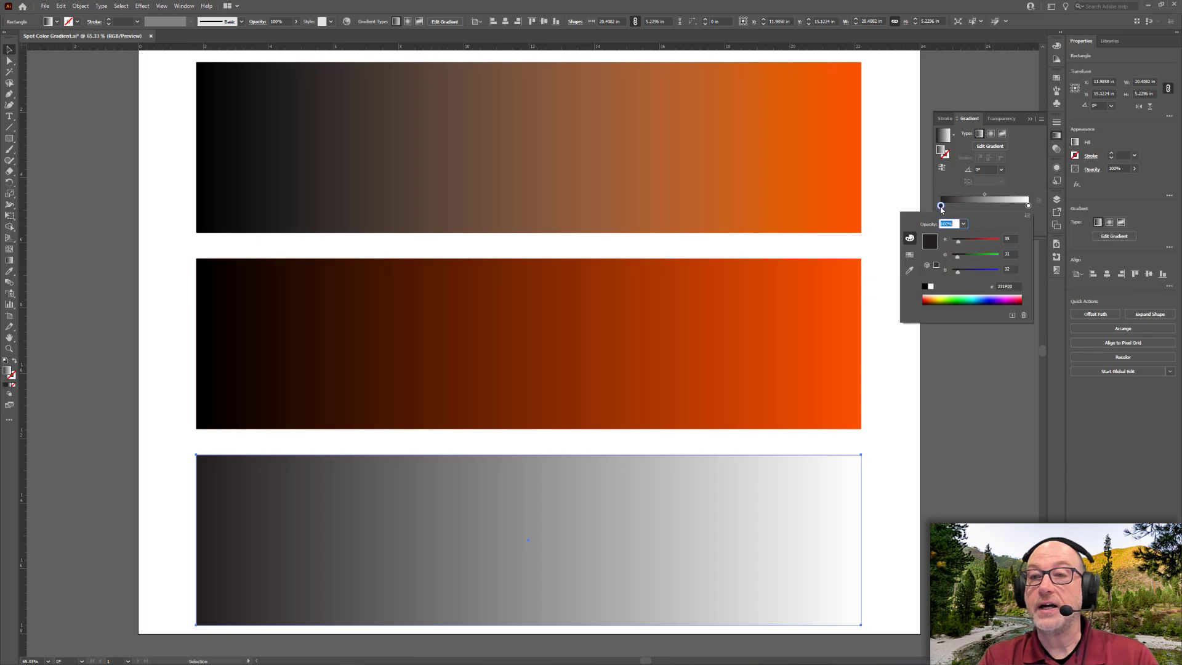
click(927, 286)
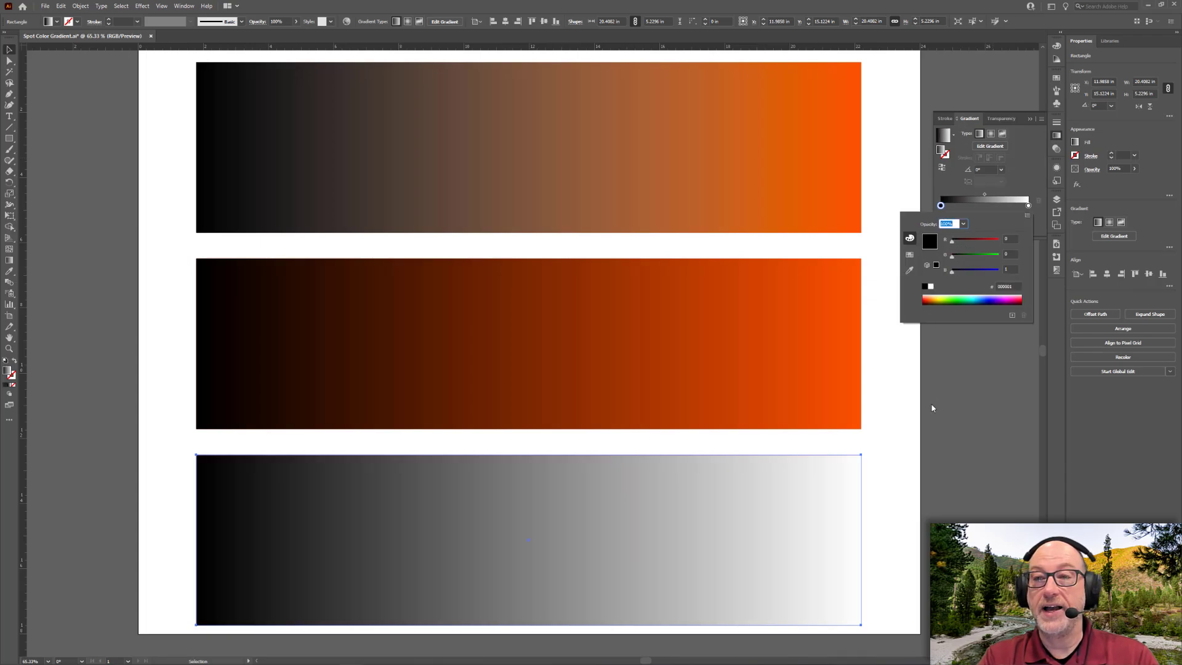
click(933, 409)
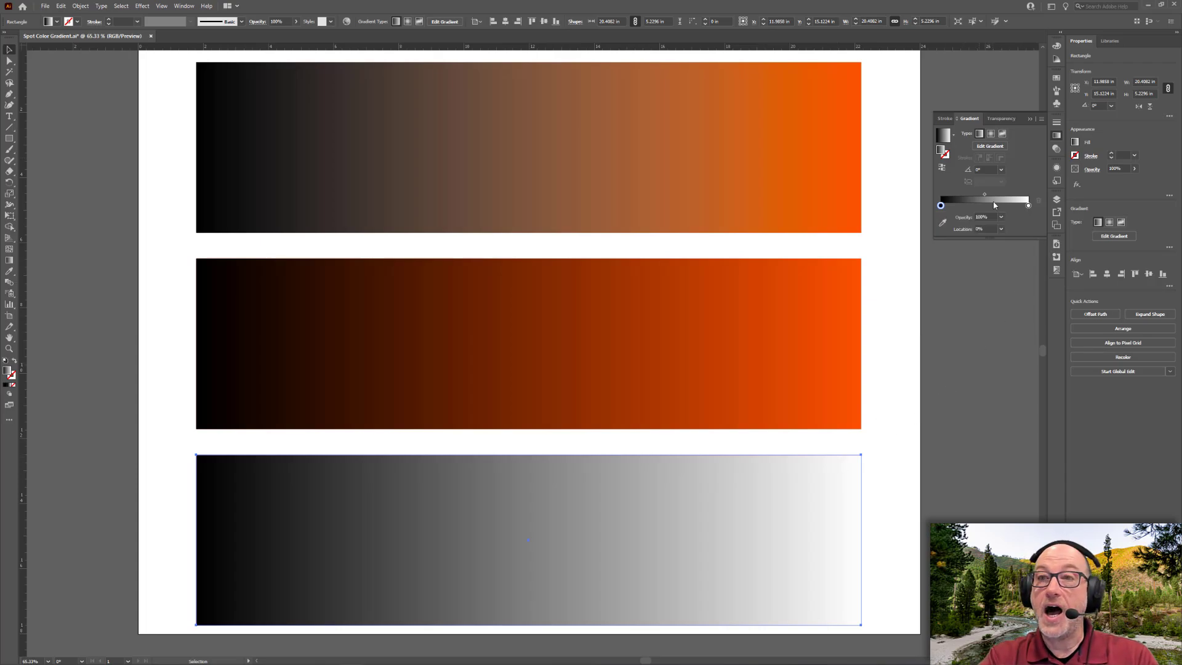
click(1029, 205)
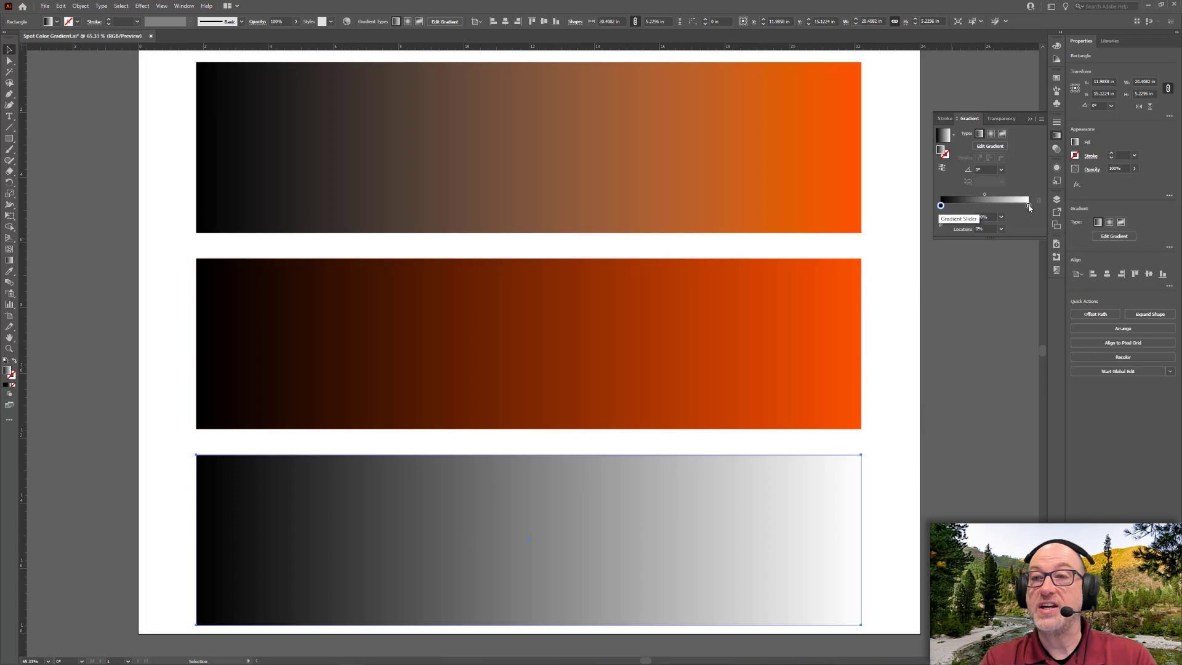
click(1001, 118)
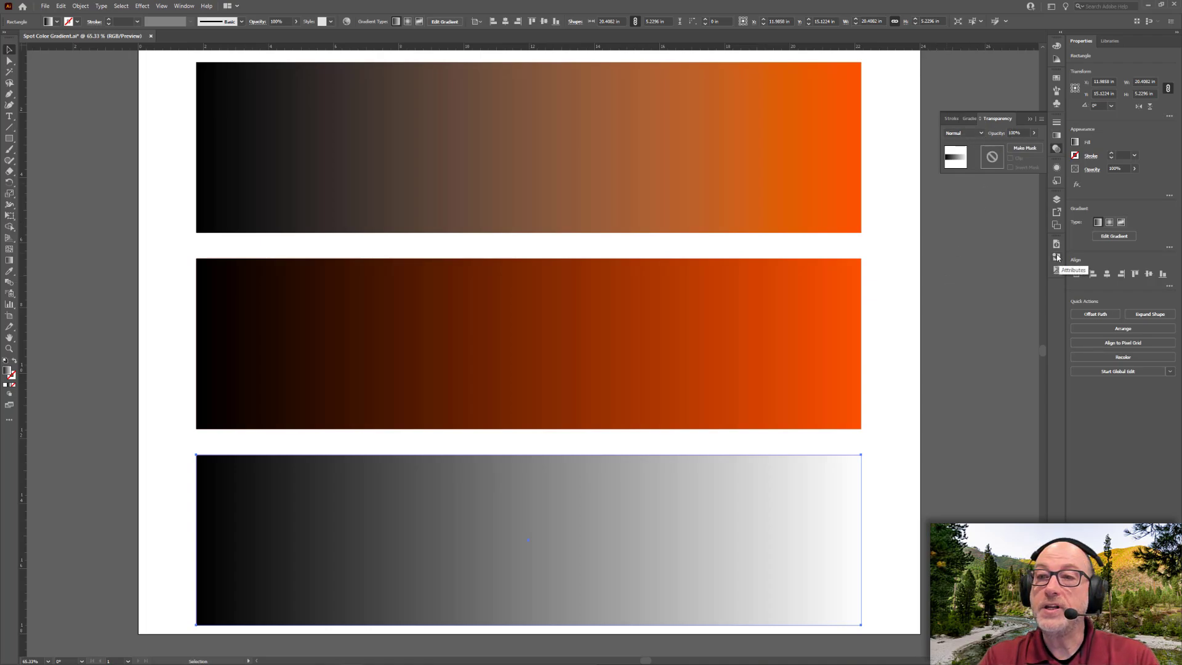
Enable Overprint Fill in the Attributes panel and accept the RGB spot-colour warning.
click(189, 6)
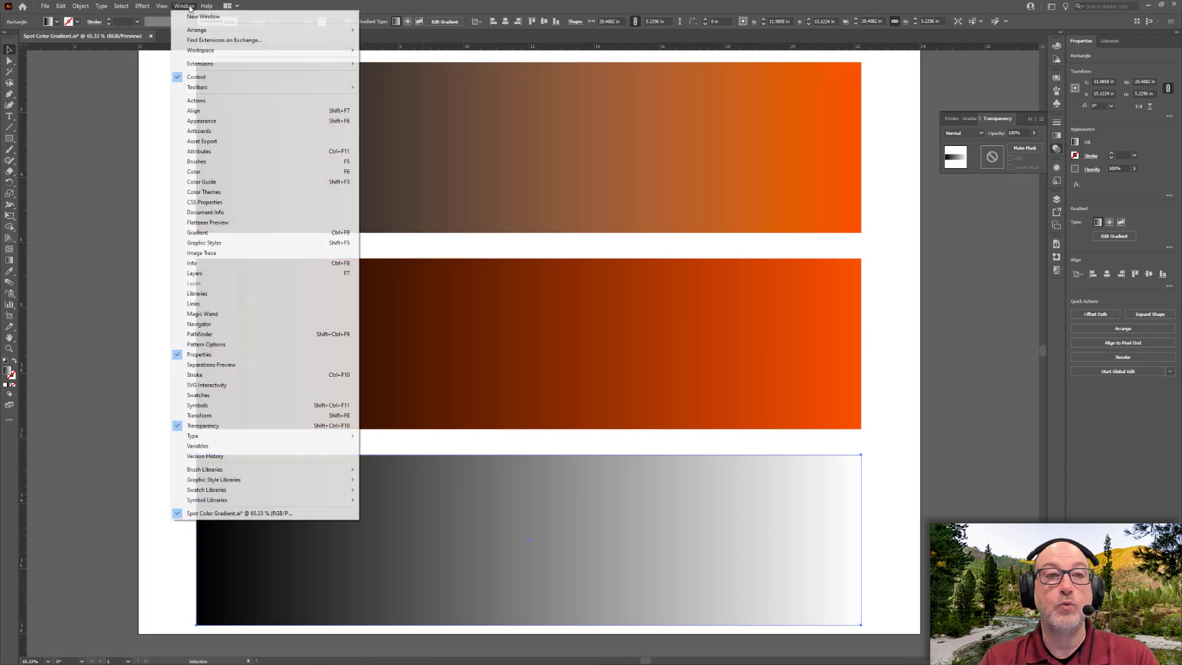
click(218, 154)
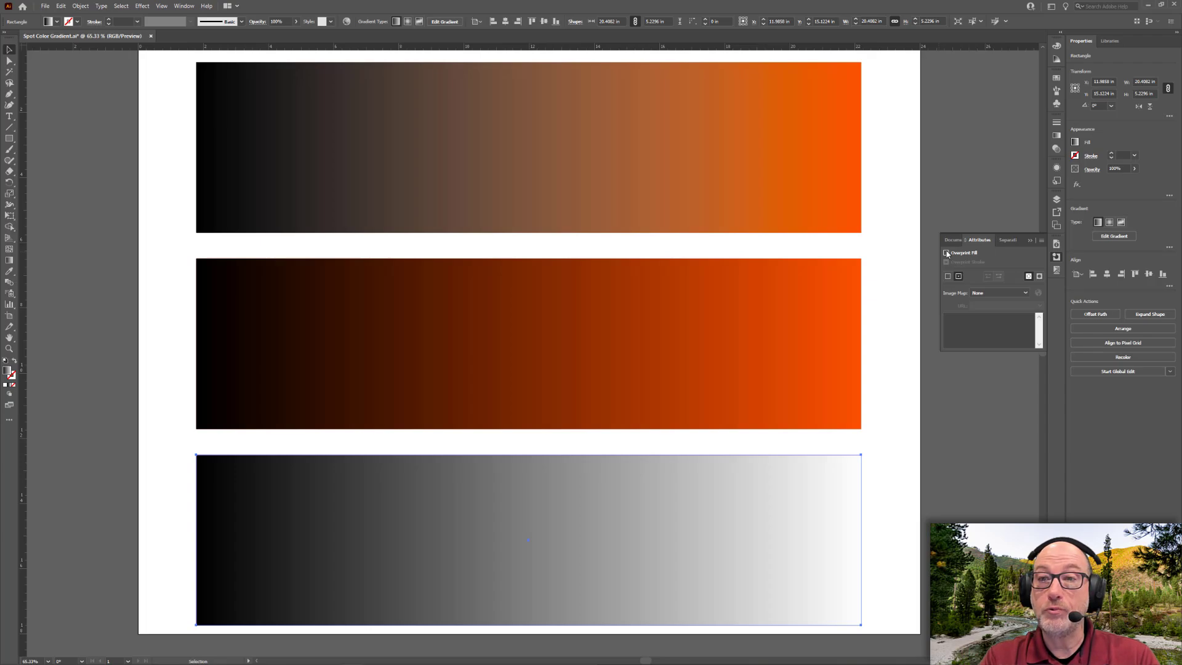
click(947, 253)
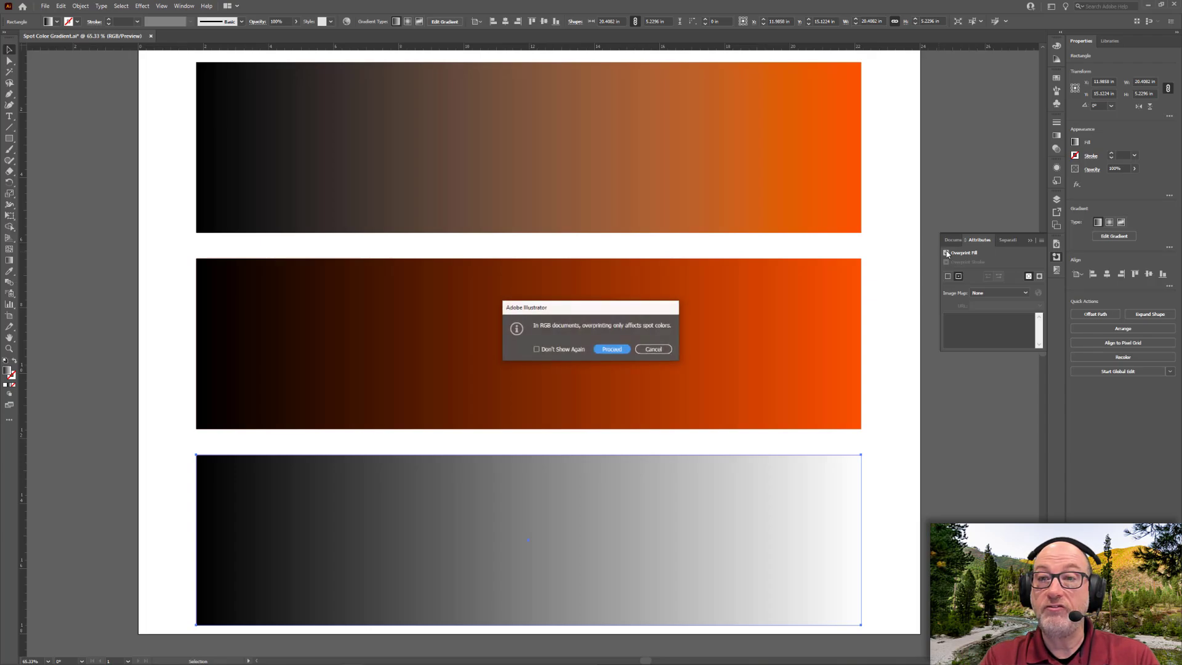
click(611, 350)
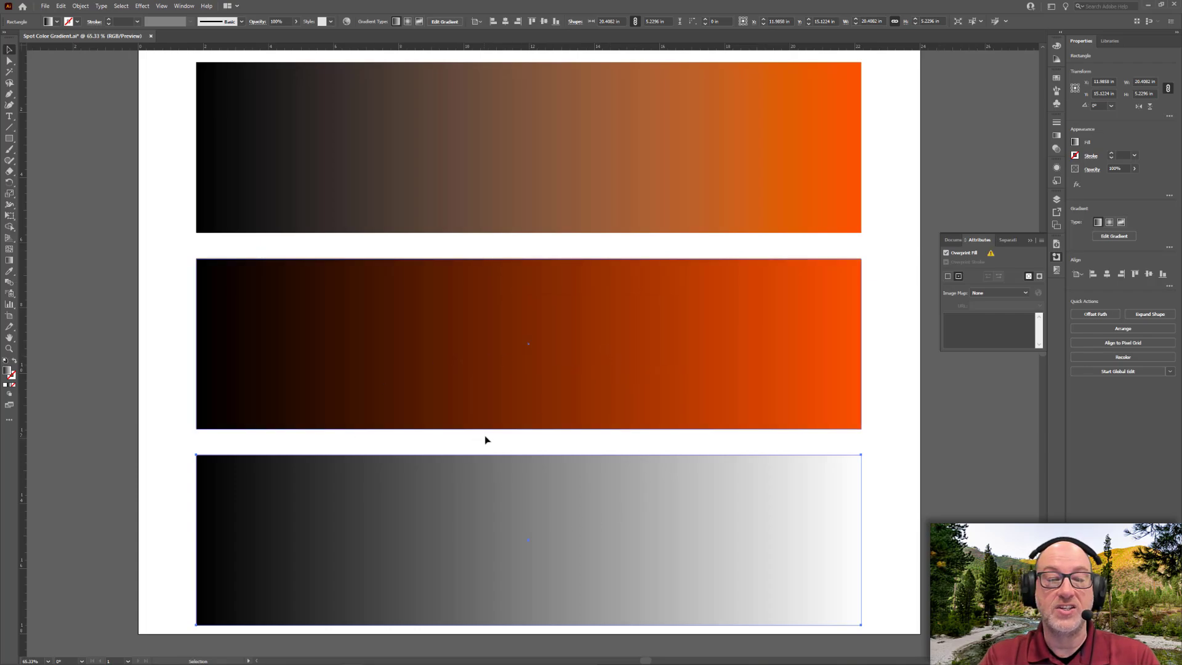
Turn on View > Overprint Preview and leave only the middle bar selected.
click(161, 6)
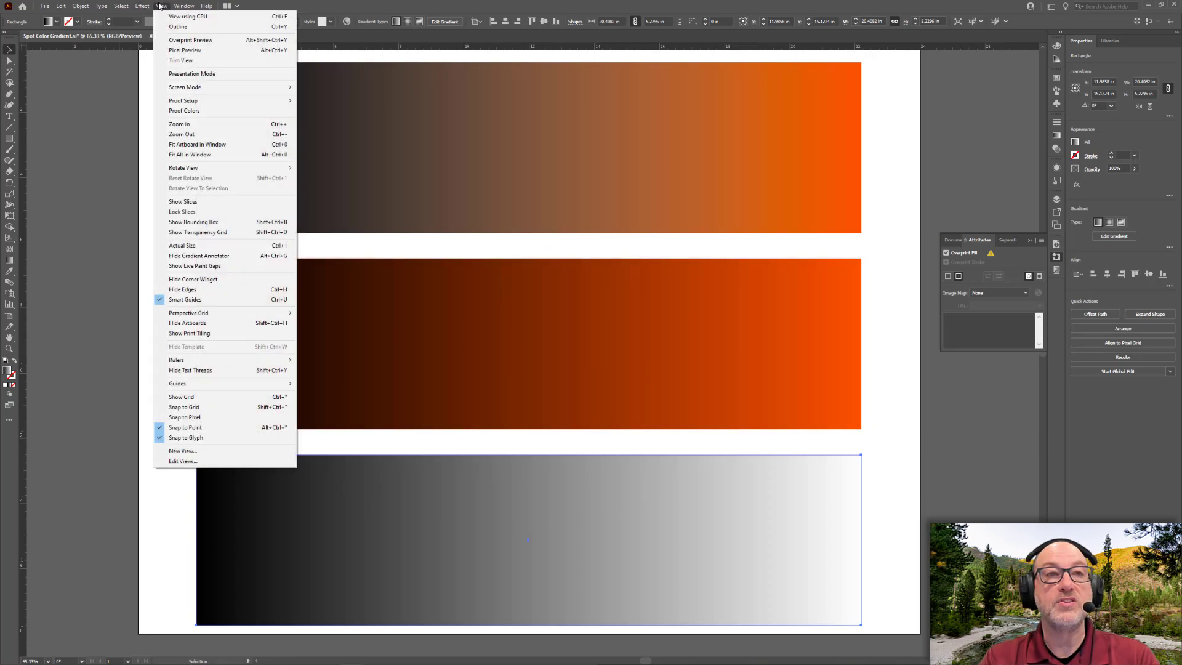
click(188, 40)
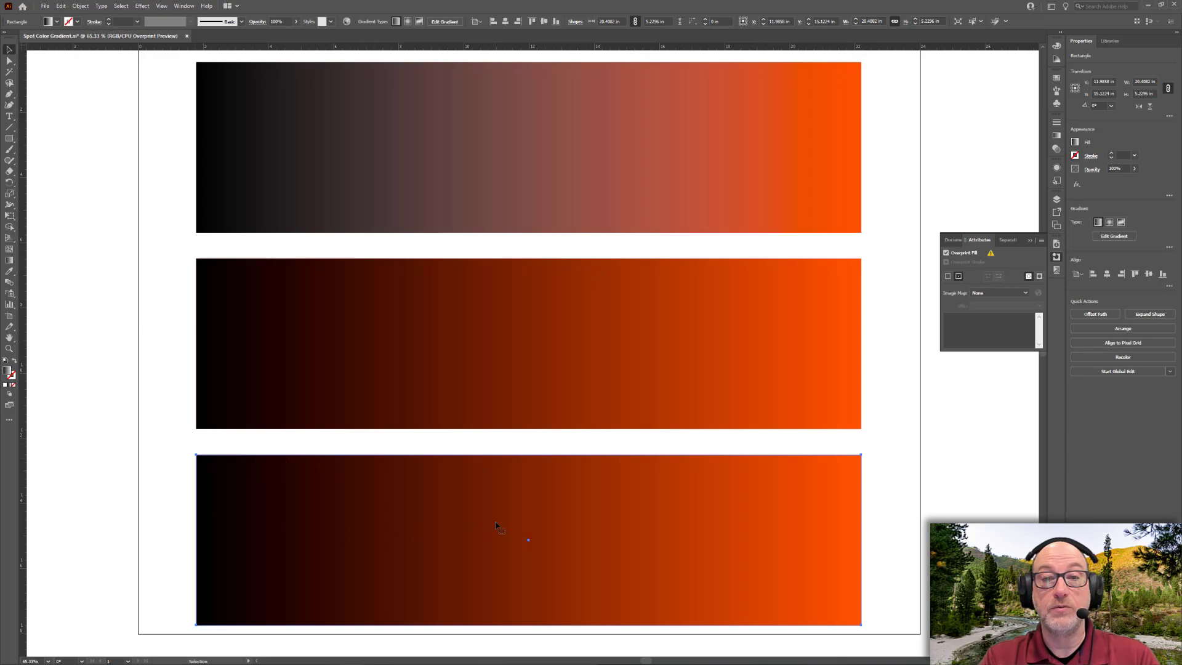
shift+click(509, 347)
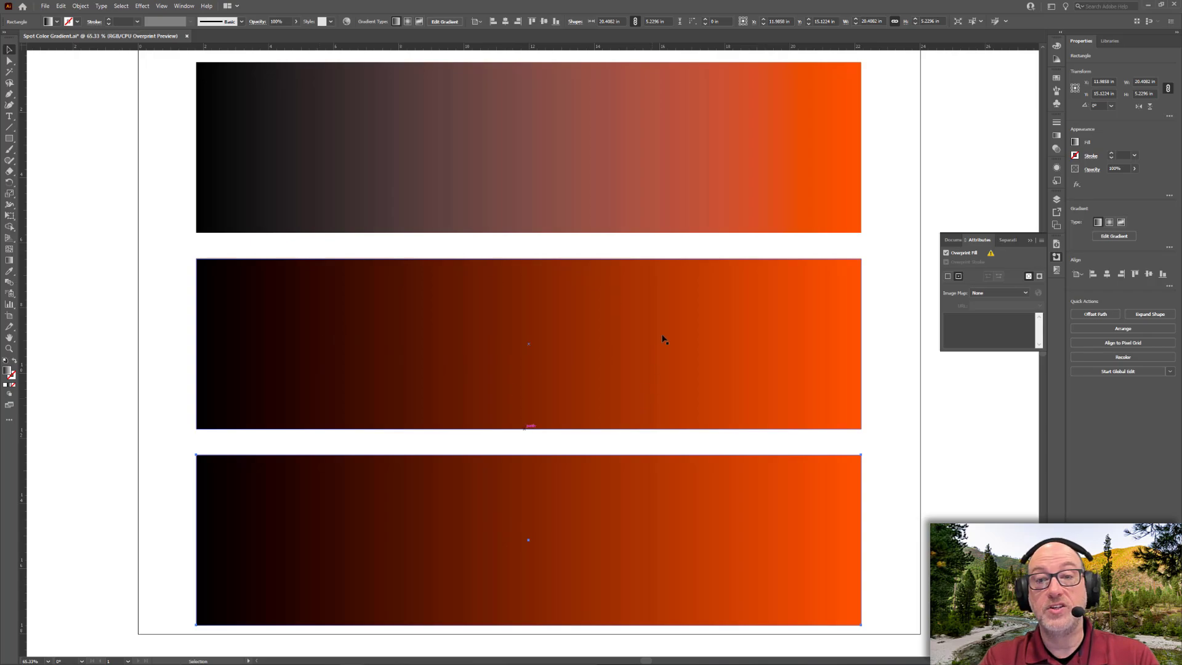
shift+click(704, 265)
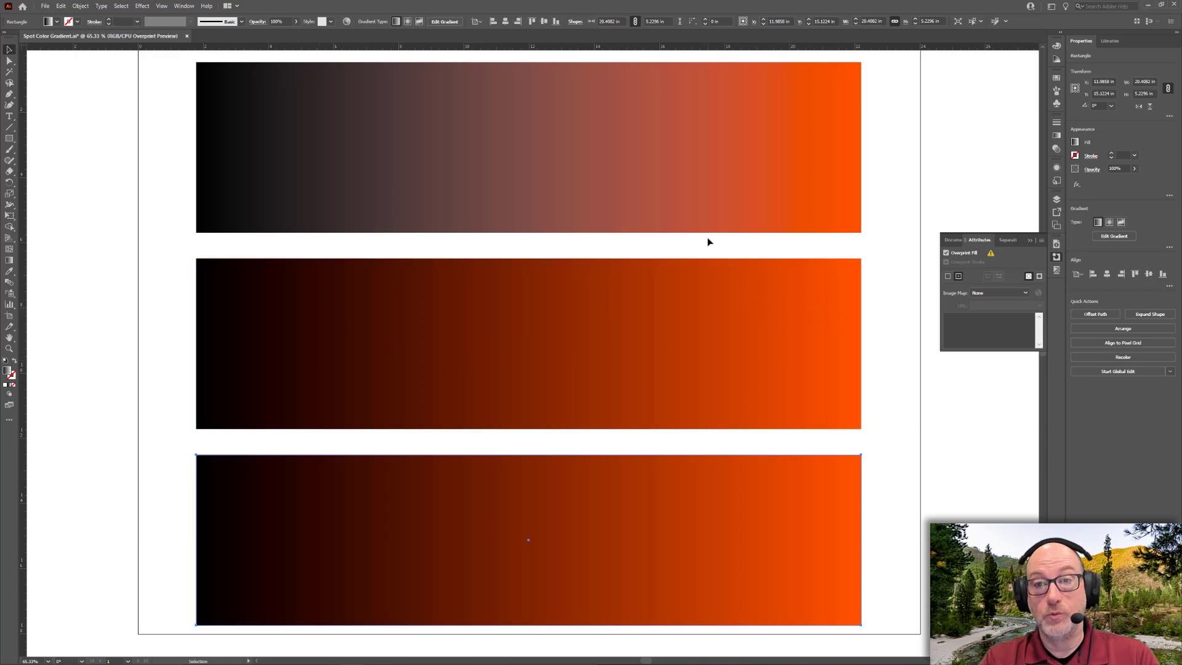
shift+click(756, 262)
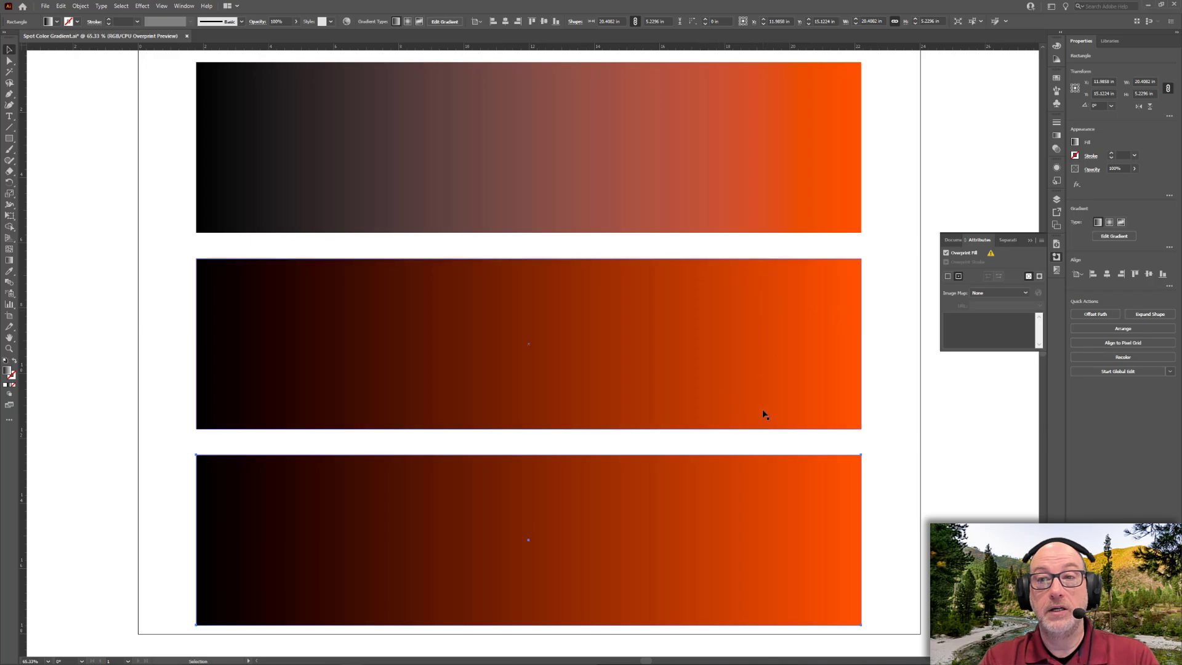
click(739, 314)
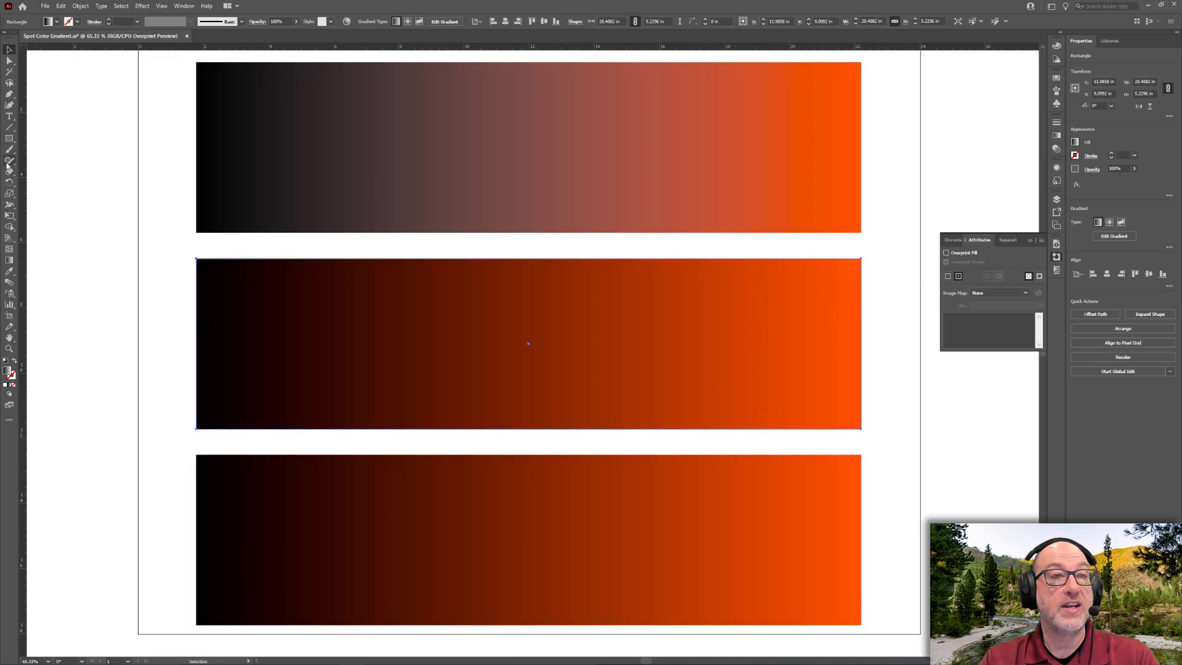
Scale the middle bar's gradient overlay horizontally from its left edge to about 43% width.
click(9, 193)
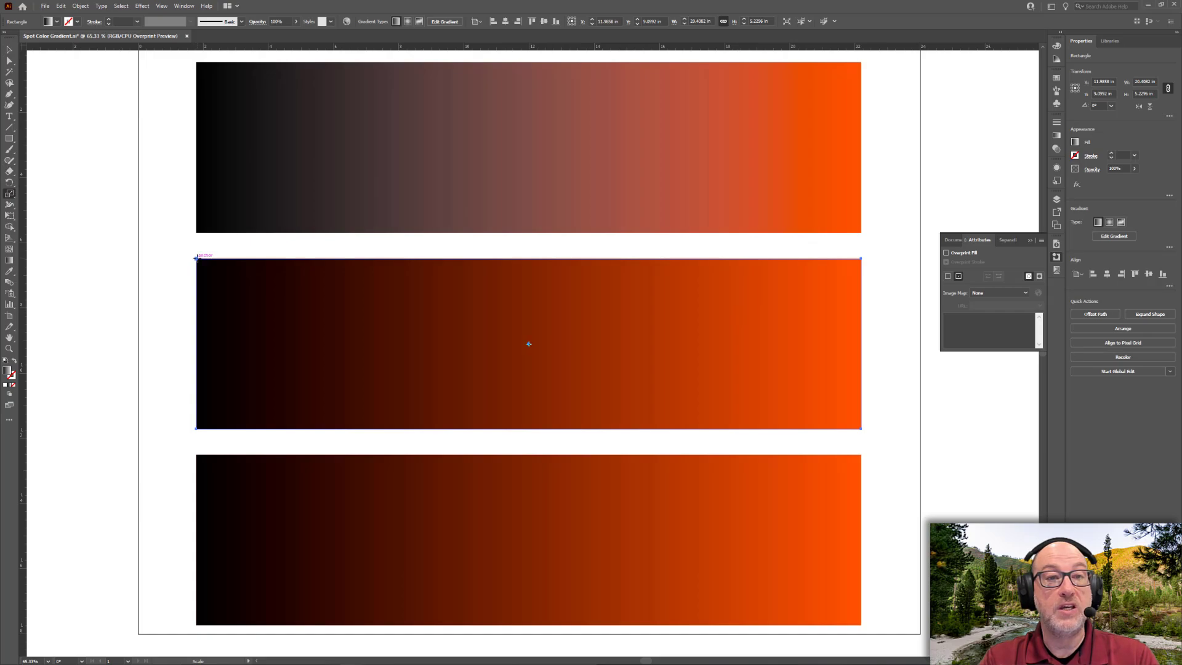
click(197, 258)
drag(862, 259, 482, 265)
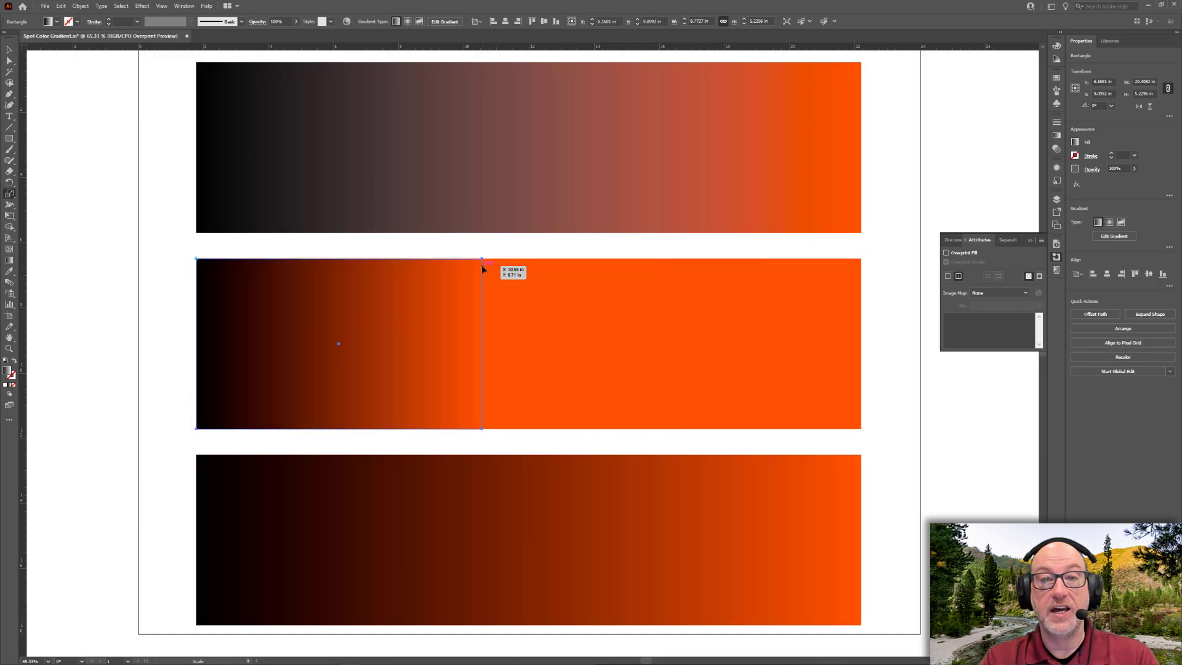
click(8, 52)
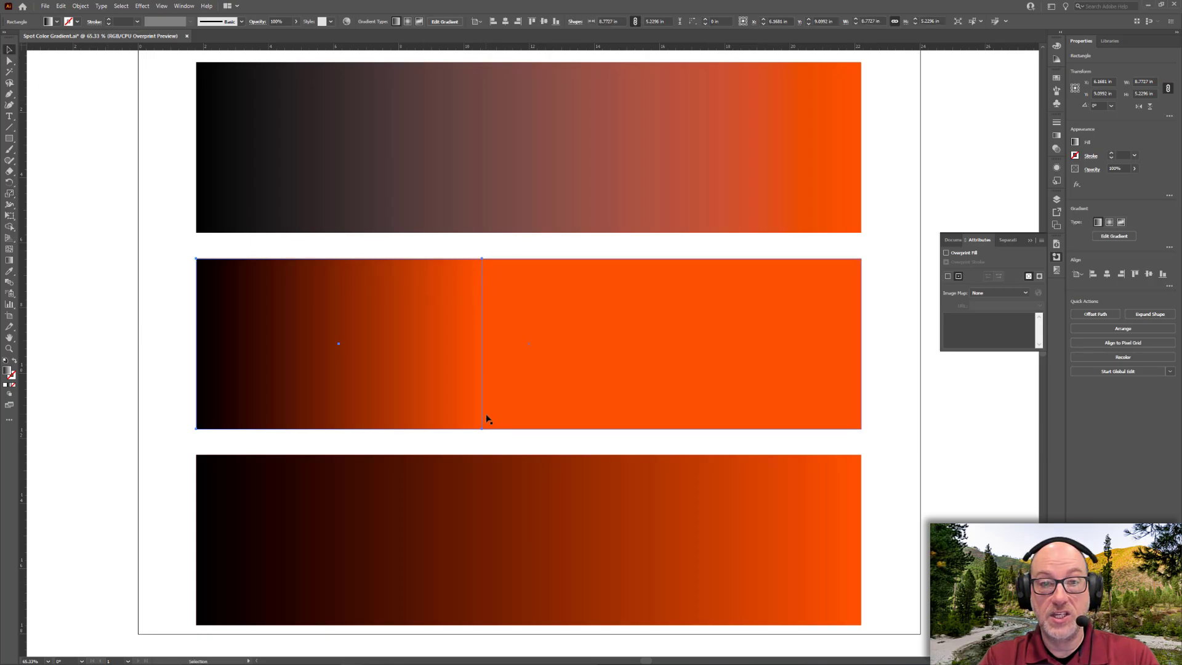
click(902, 325)
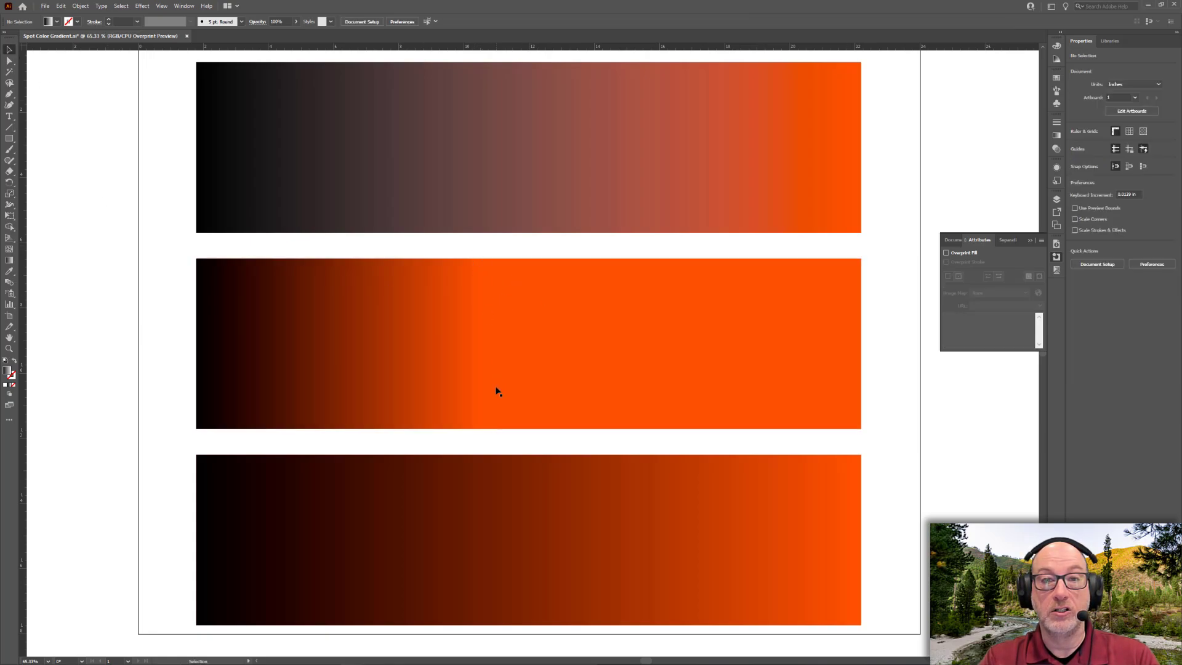
Scale the bottom bar's gradient overlay to the same narrower width from its left edge.
click(559, 496)
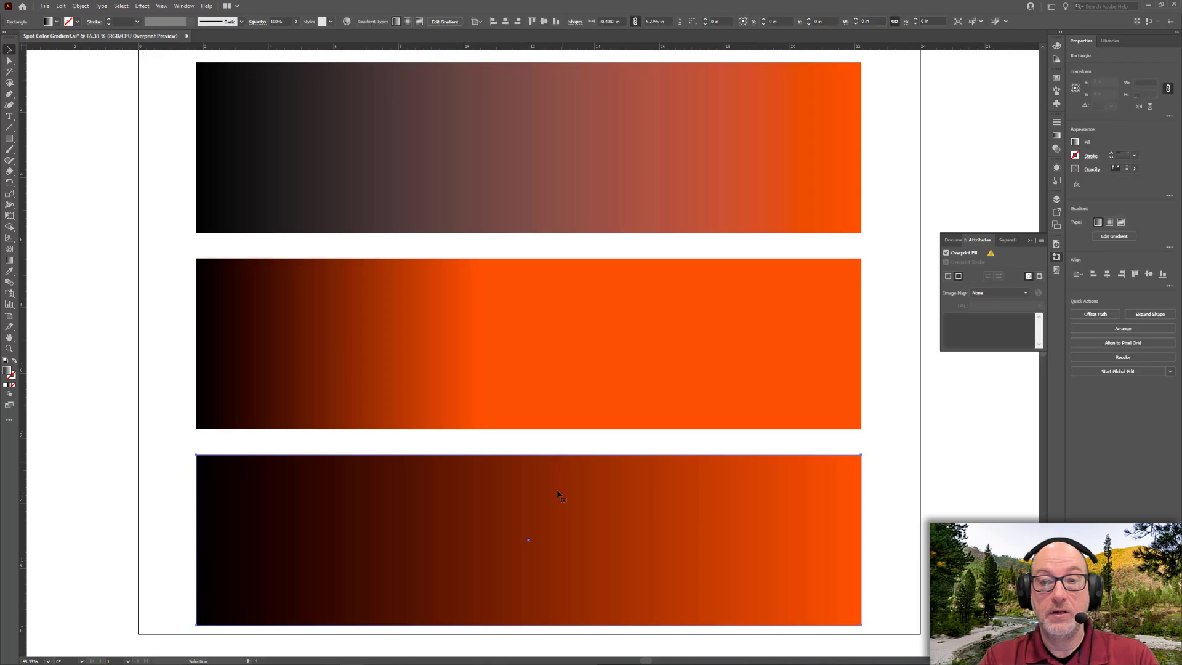
click(9, 192)
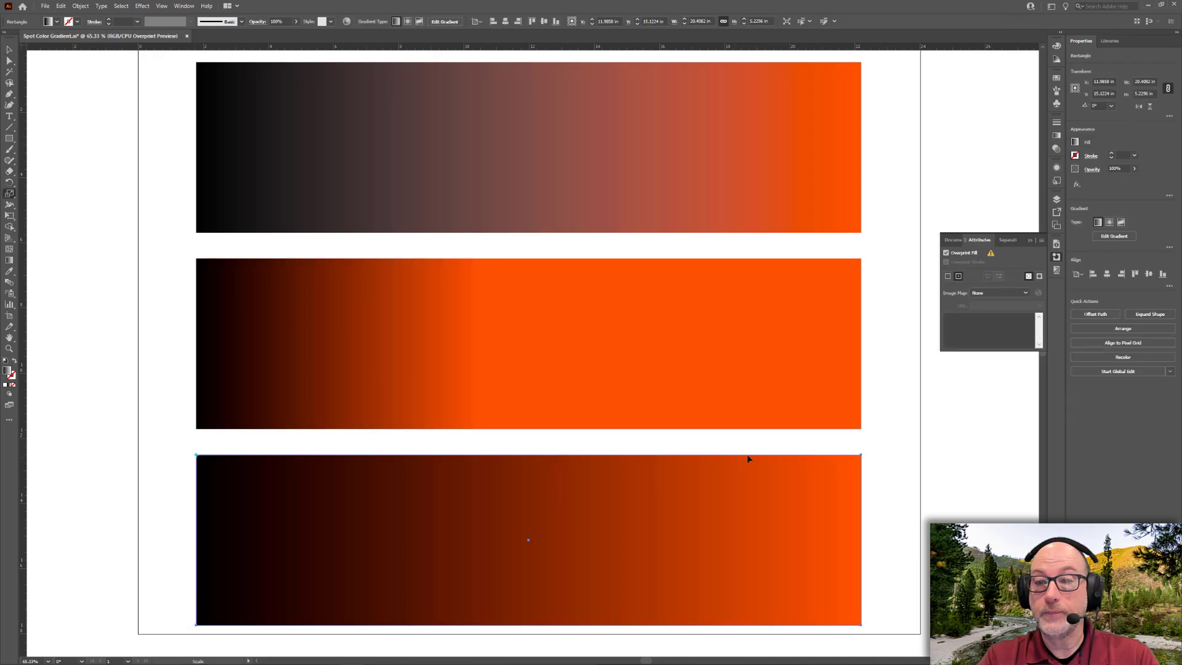
drag(860, 455, 483, 430)
key(v)
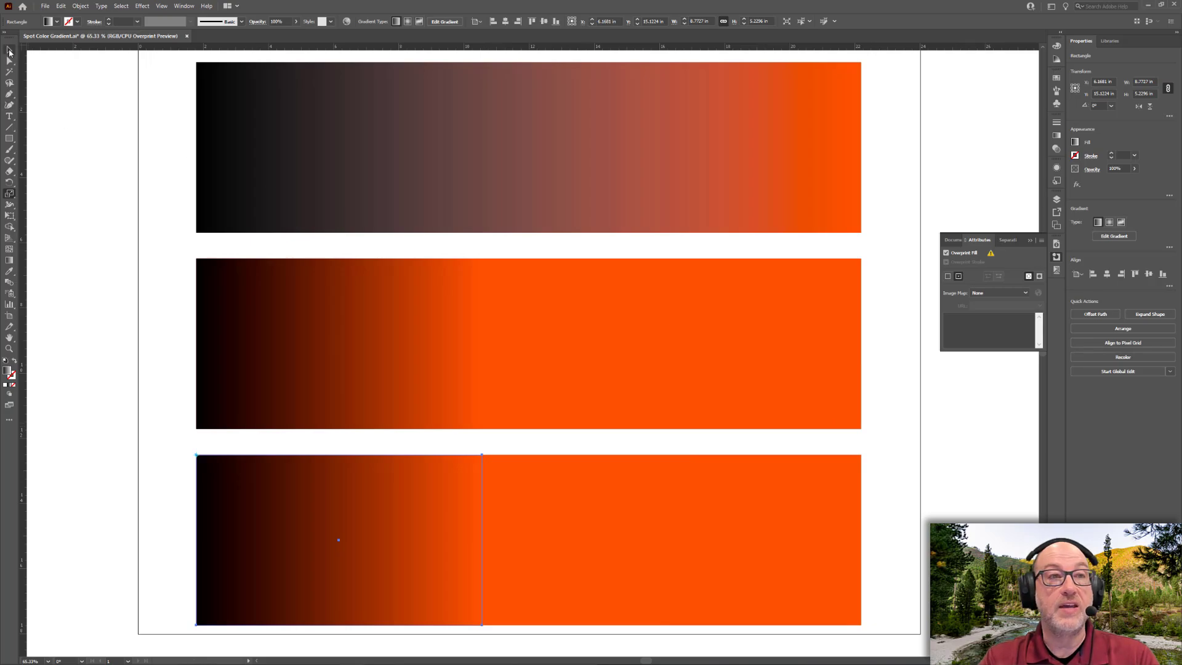
click(88, 193)
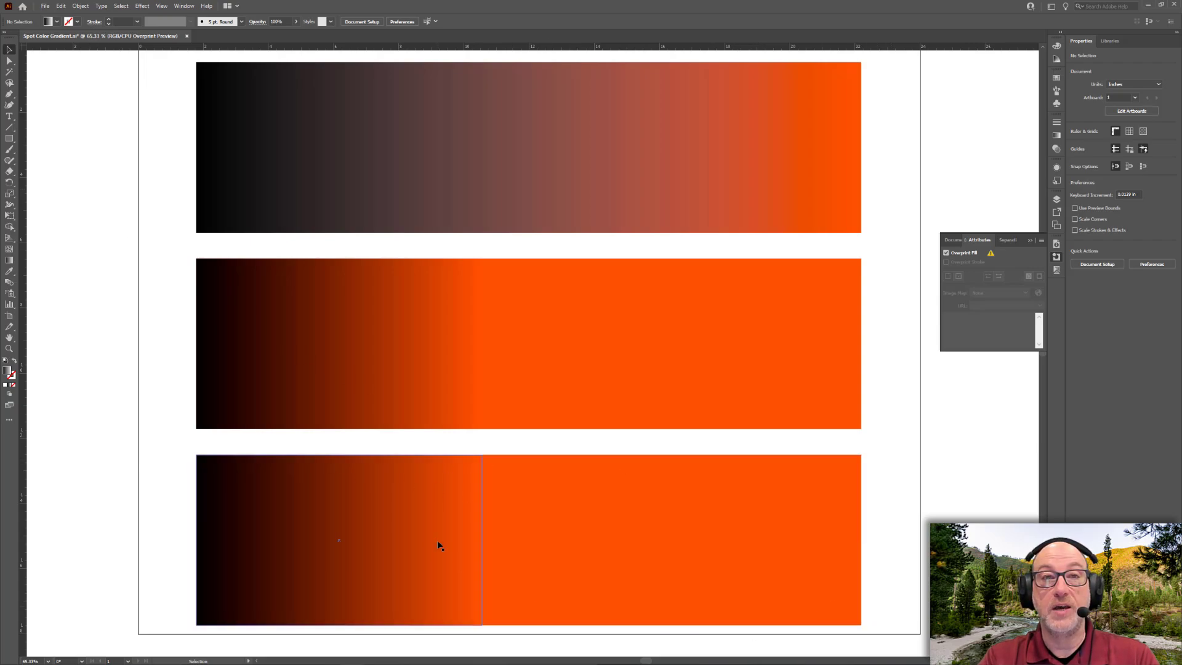
Show the Gradient panel in place of the Attributes panel with Ctrl+F9.
key(ctrl+F9)
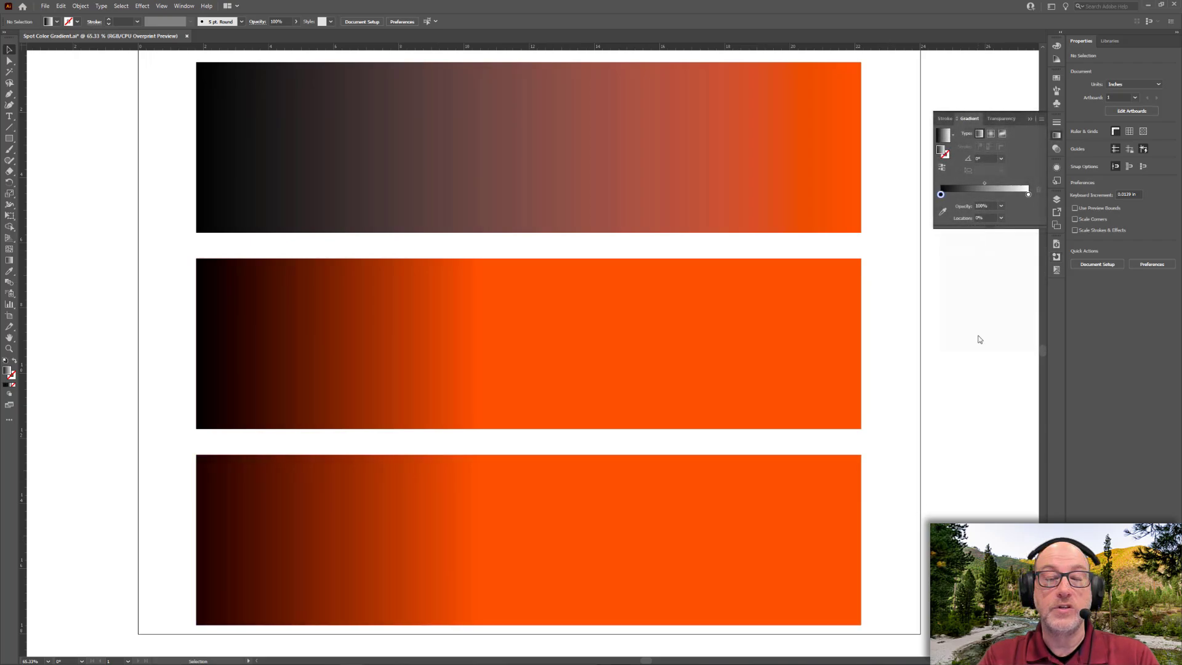